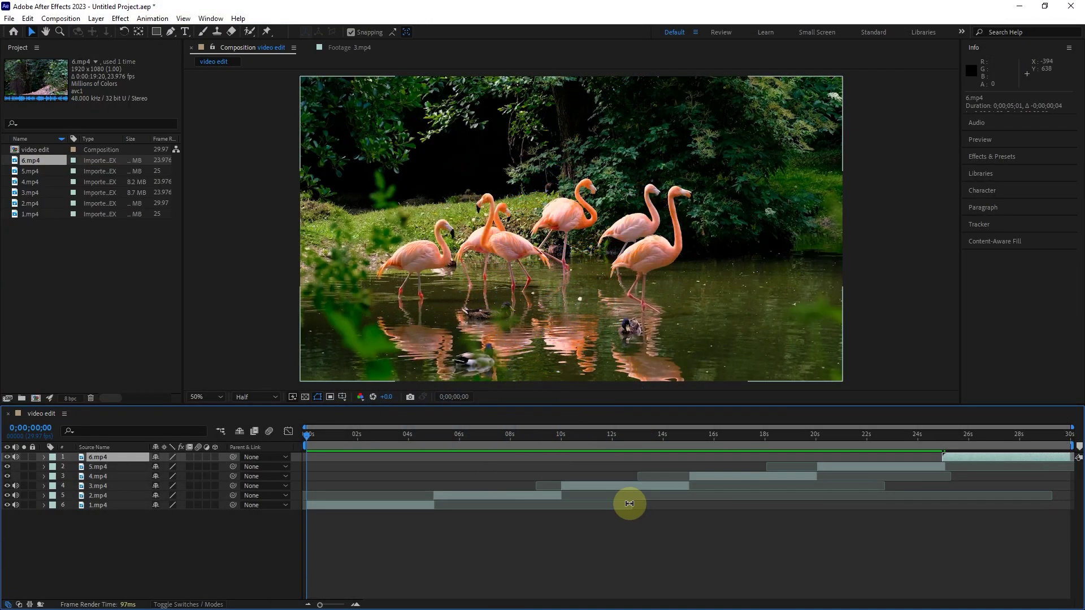
- Nudge the end of the 1.mp4 layer, then preview the finished six-clip edit back to about 3 seconds
left_click_drag(629, 504, 631, 504)
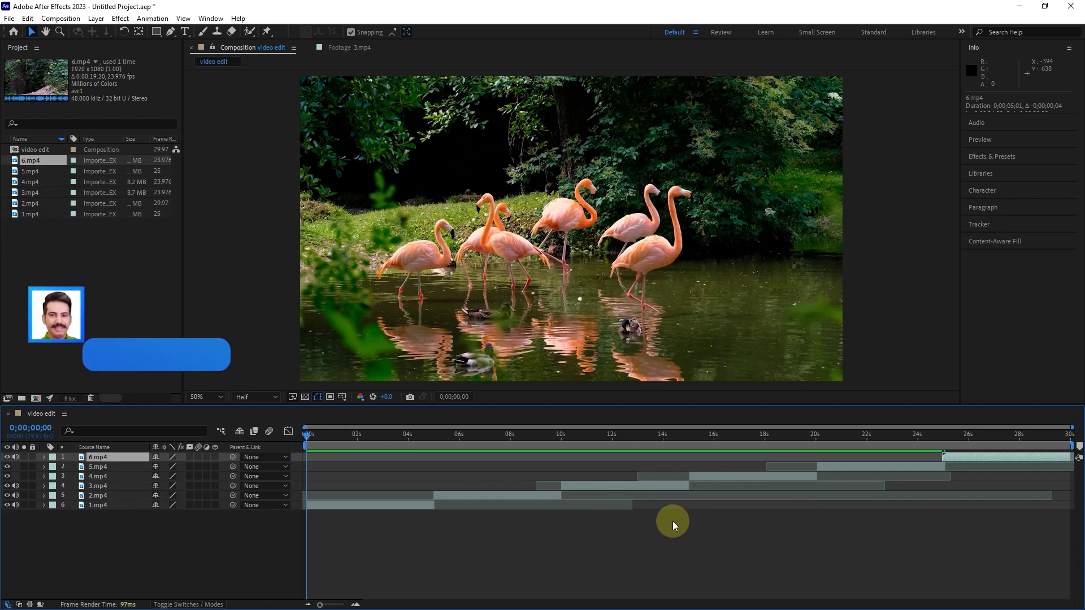
key("space")
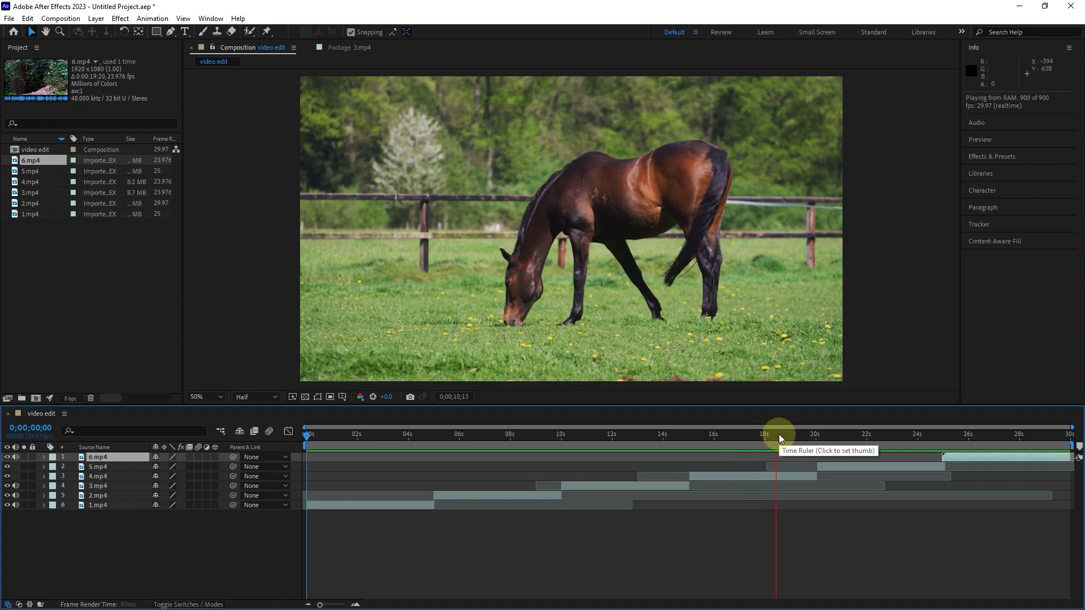
left_click_drag(778, 434, 296, 460)
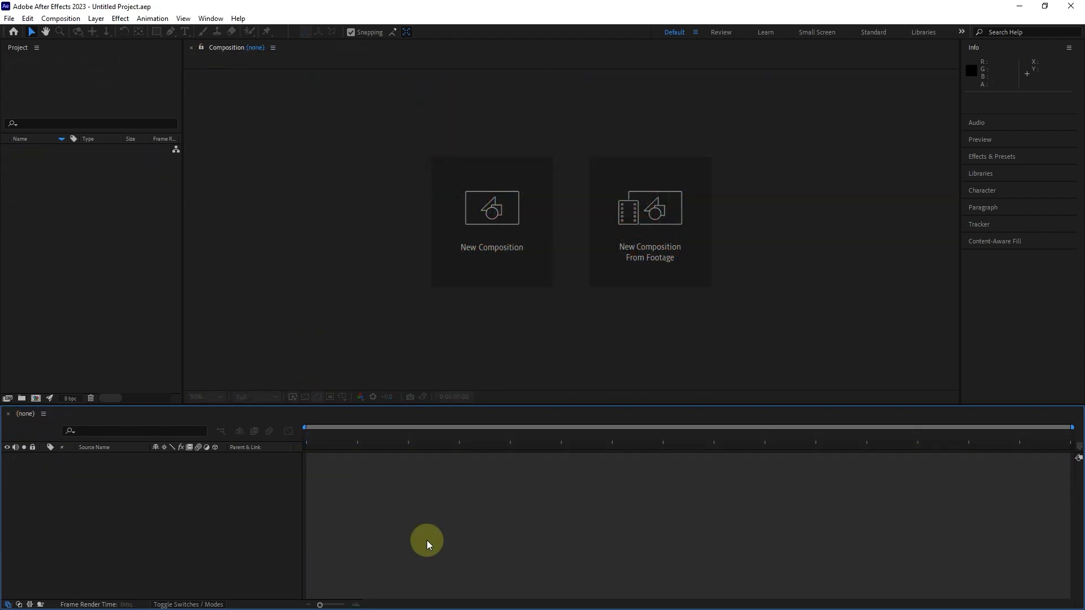
- Create a composition named 'video edit' using the HD 1920x1080 29.97 fps preset, 30 seconds long
left_click(489, 259)
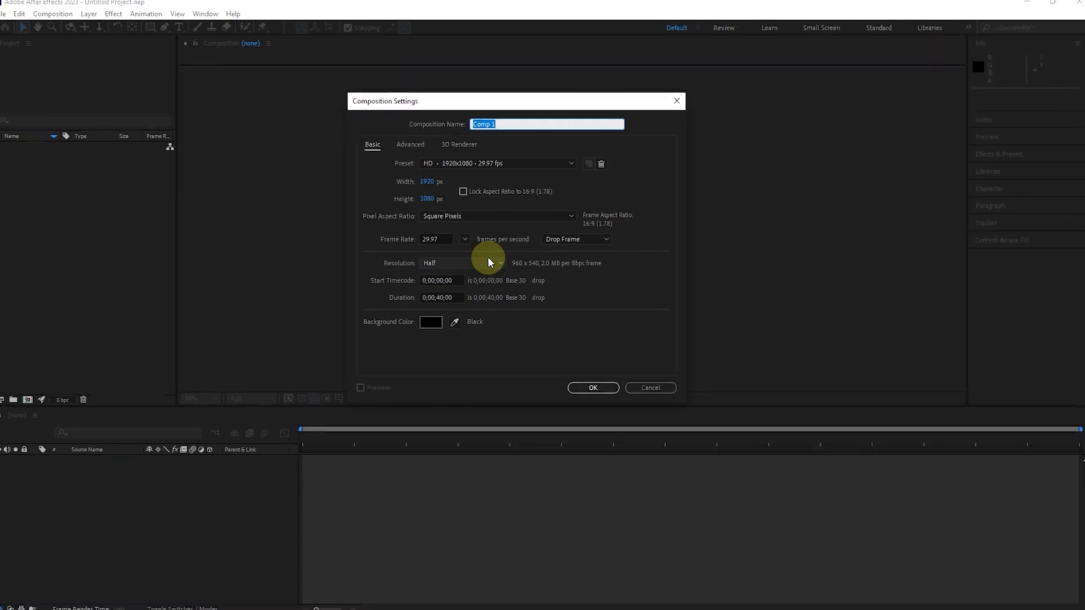
left_click(467, 147)
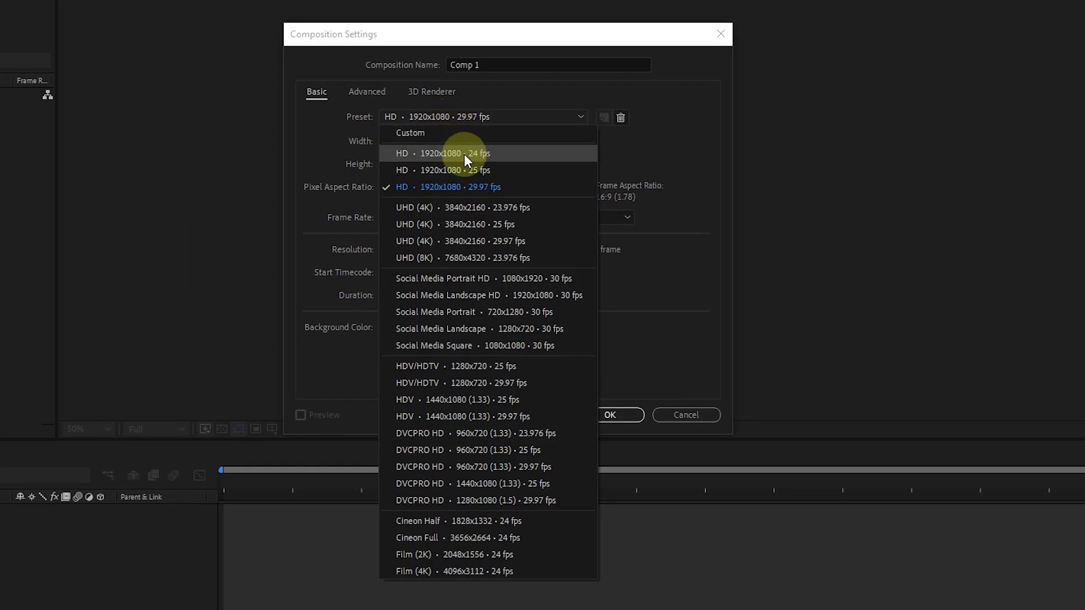
left_click(490, 185)
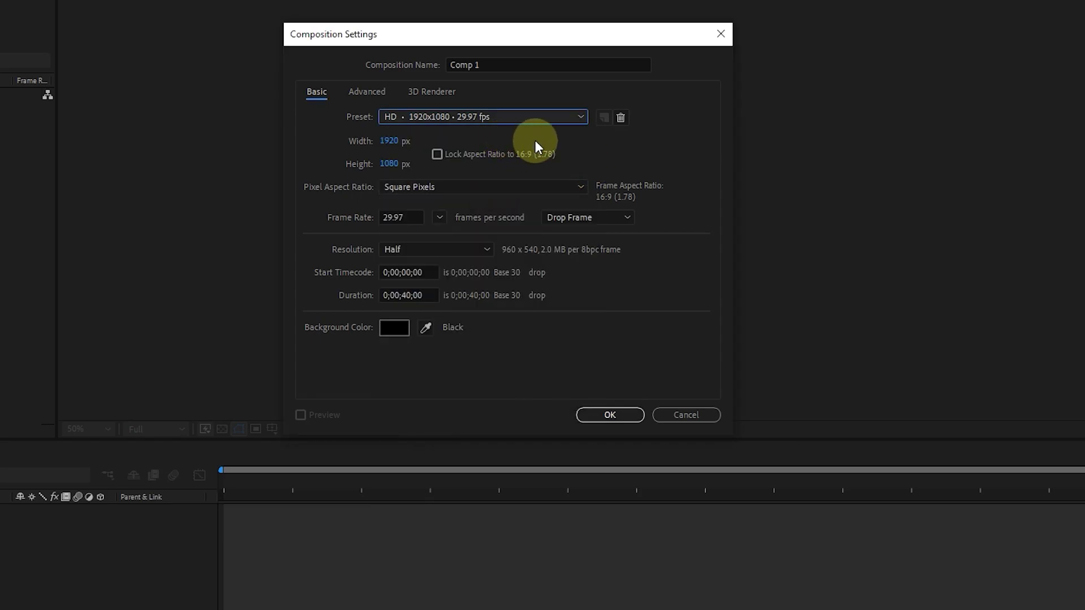
left_click(497, 64)
type("video edit")
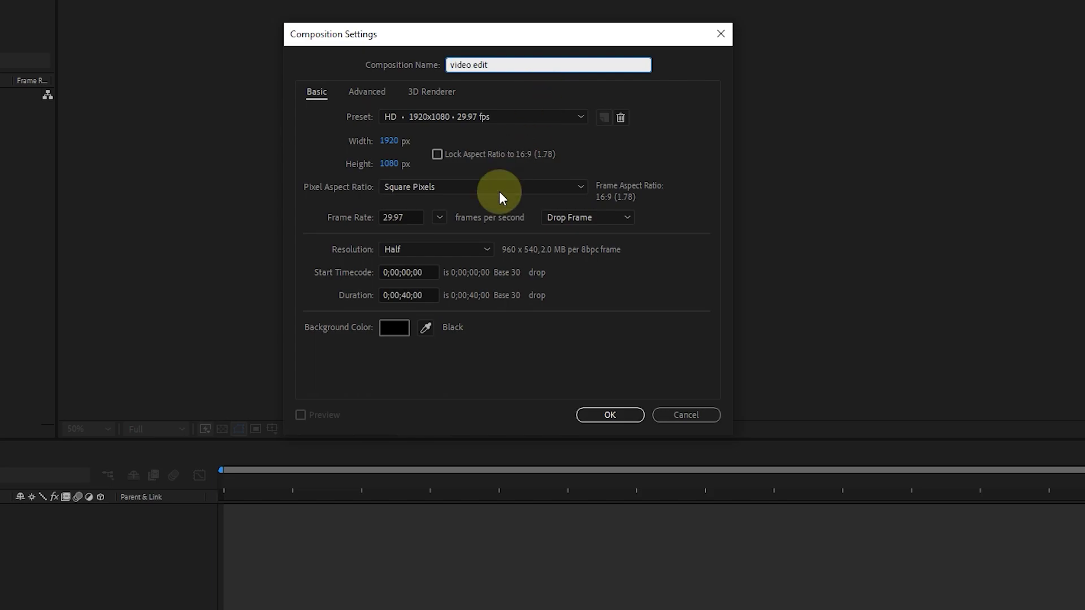
double_click(412, 296)
type("30")
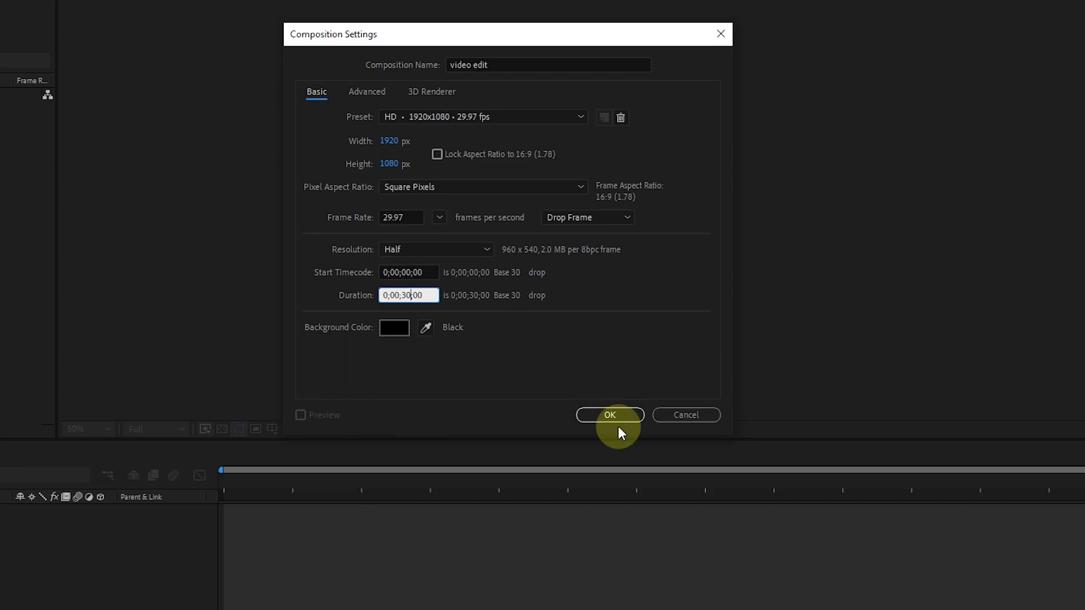
left_click(620, 415)
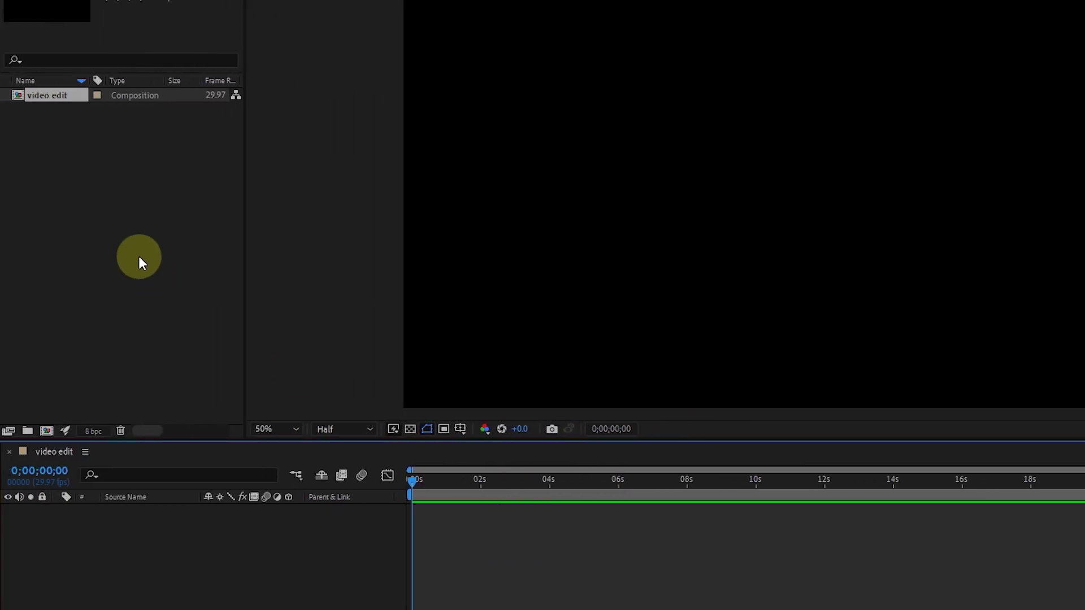
- Import clips 1.mp4 through 6.mp4 through Import > File and select 1.mp4
right_click(142, 238)
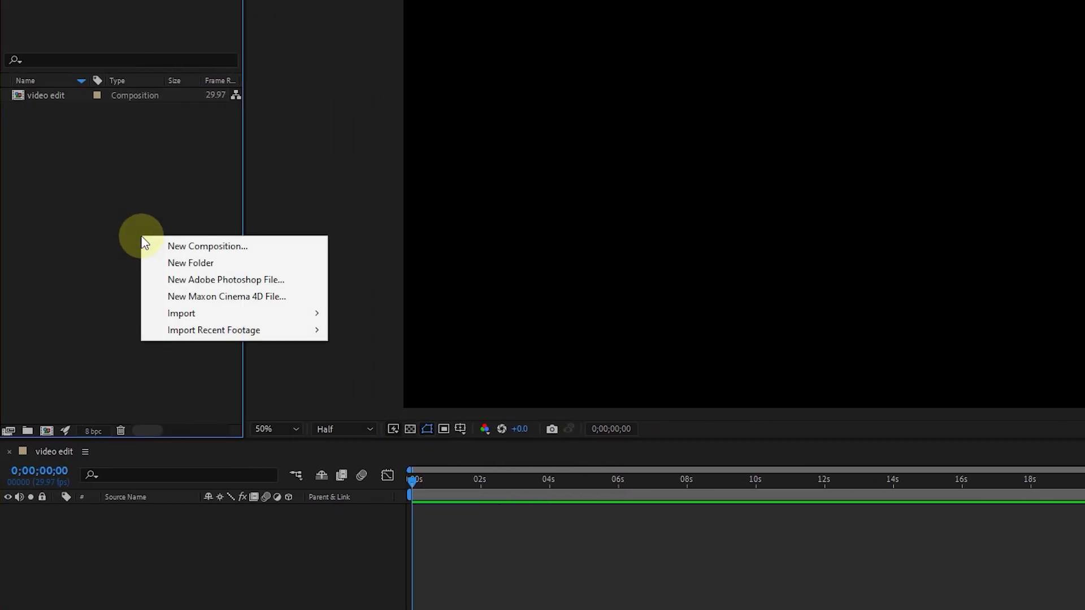
mouse_move(213, 315)
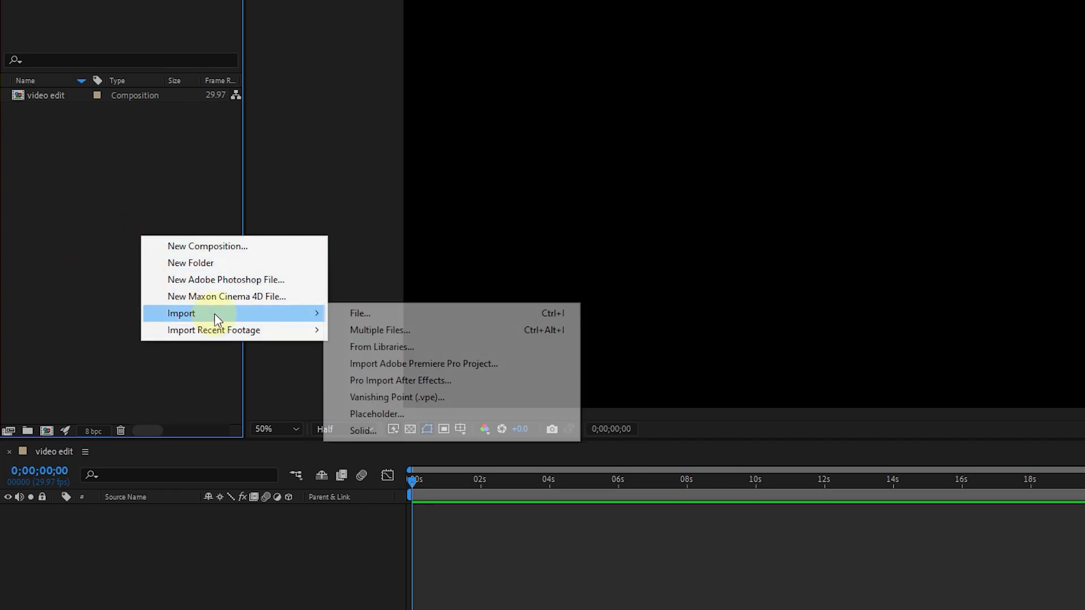
left_click(362, 319)
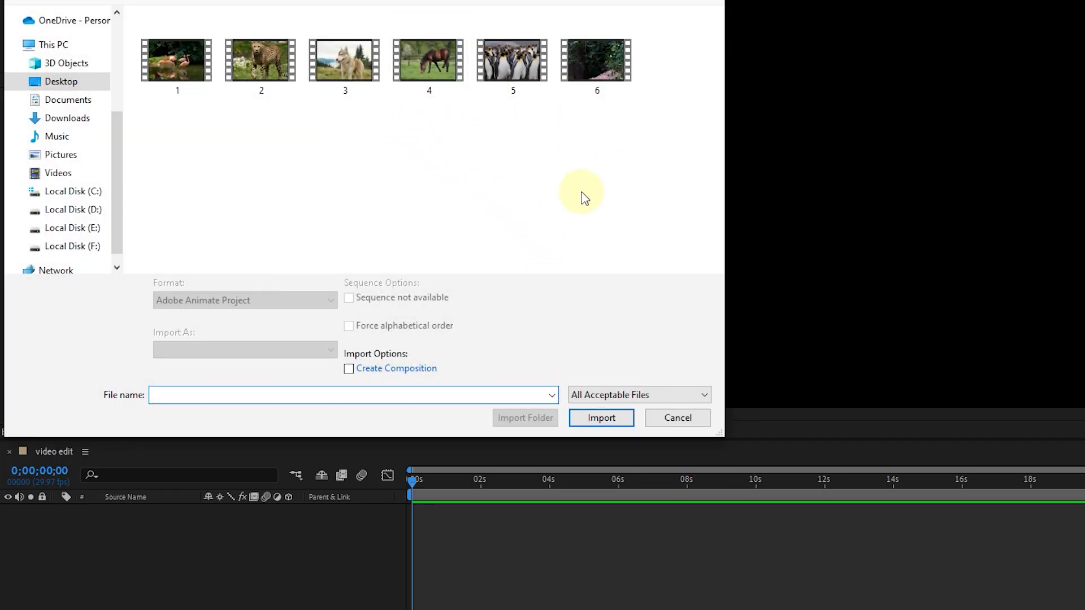
left_click_drag(617, 118, 154, 47)
left_click(600, 417)
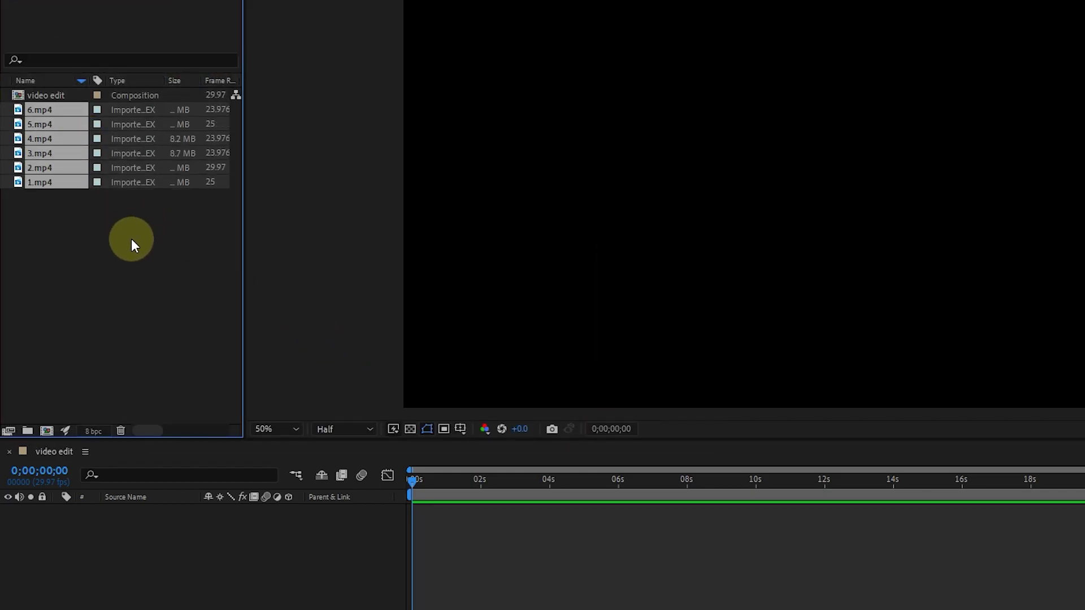
left_click(61, 207)
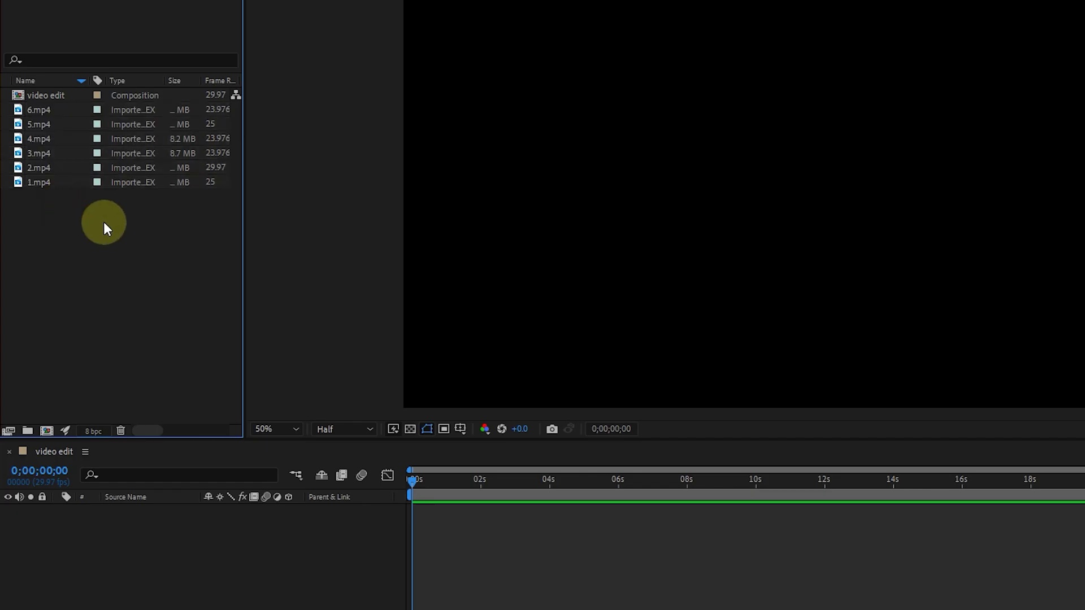
- Open 1.mp4 in the Footage viewer, play it, and stop near 0:00:00:14
double_click(35, 182)
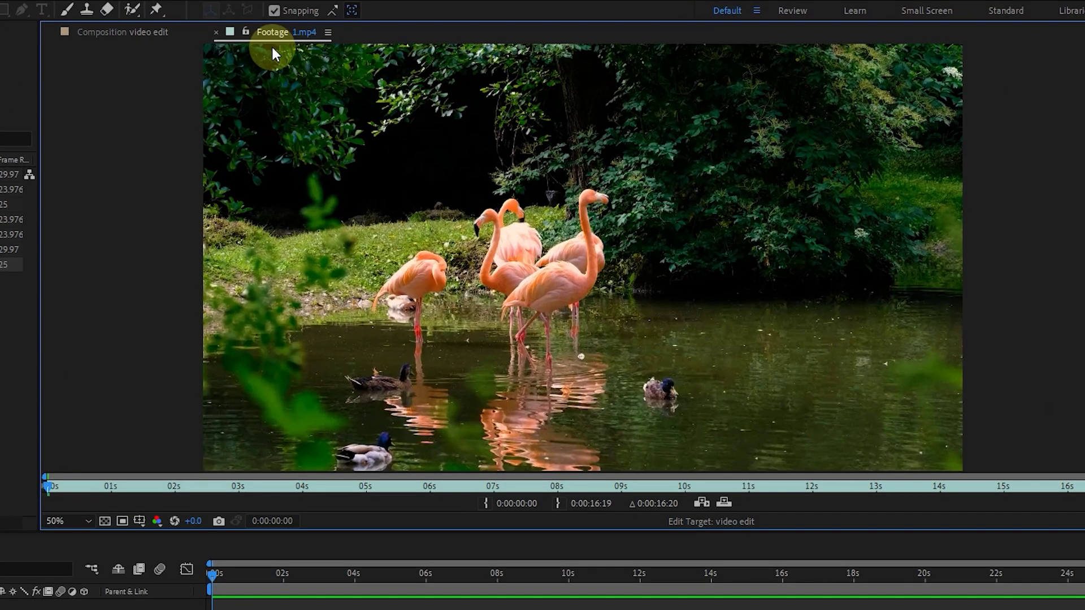
left_click_drag(58, 481, 92, 473)
key("space")
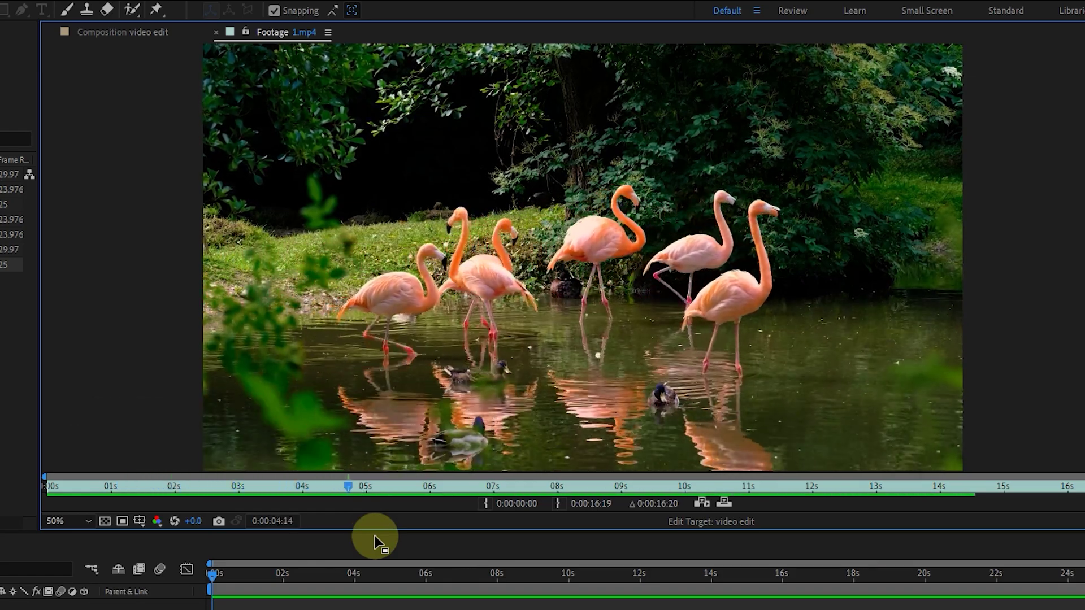
left_click(83, 491)
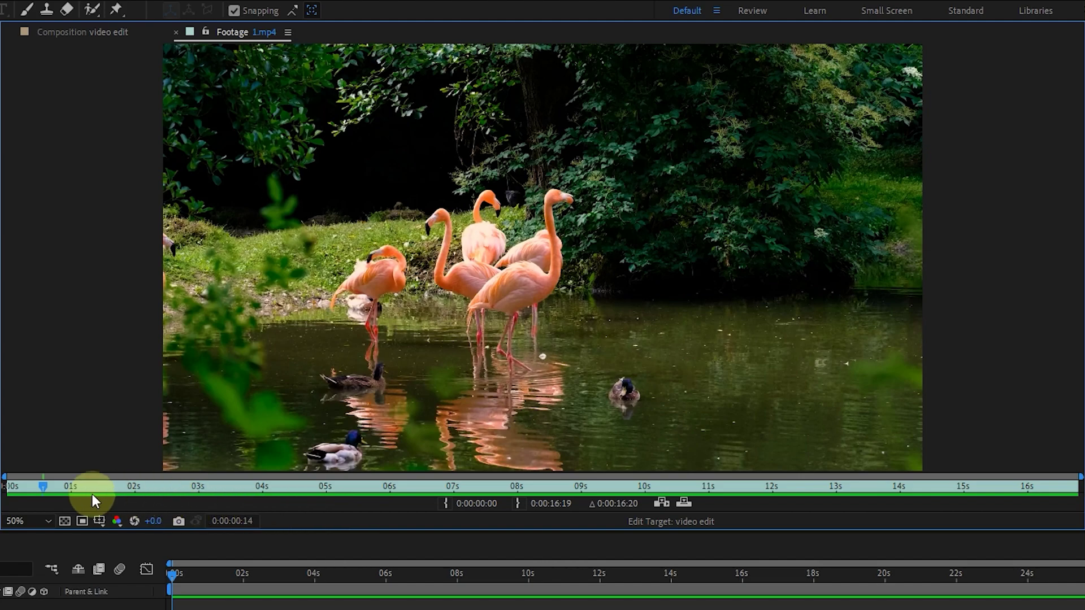
- Set 1.mp4's in point at 4 seconds and its out point at 9 seconds
mouse_move(57, 483)
left_mouse_down()
mouse_move(313, 487)
mouse_move(260, 502)
left_mouse_up()
left_click(445, 503)
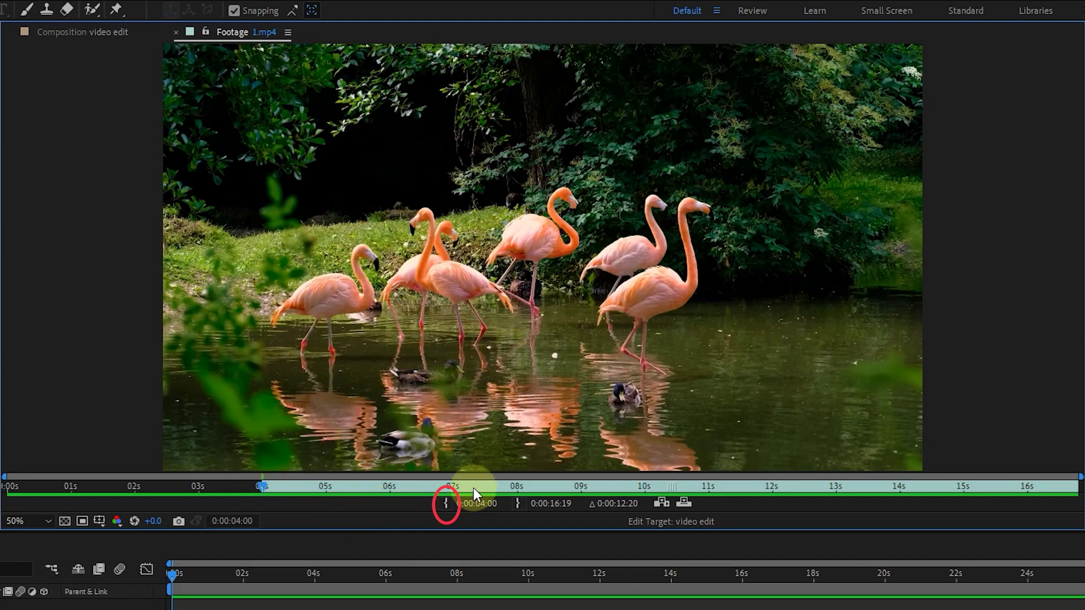
left_click(579, 488)
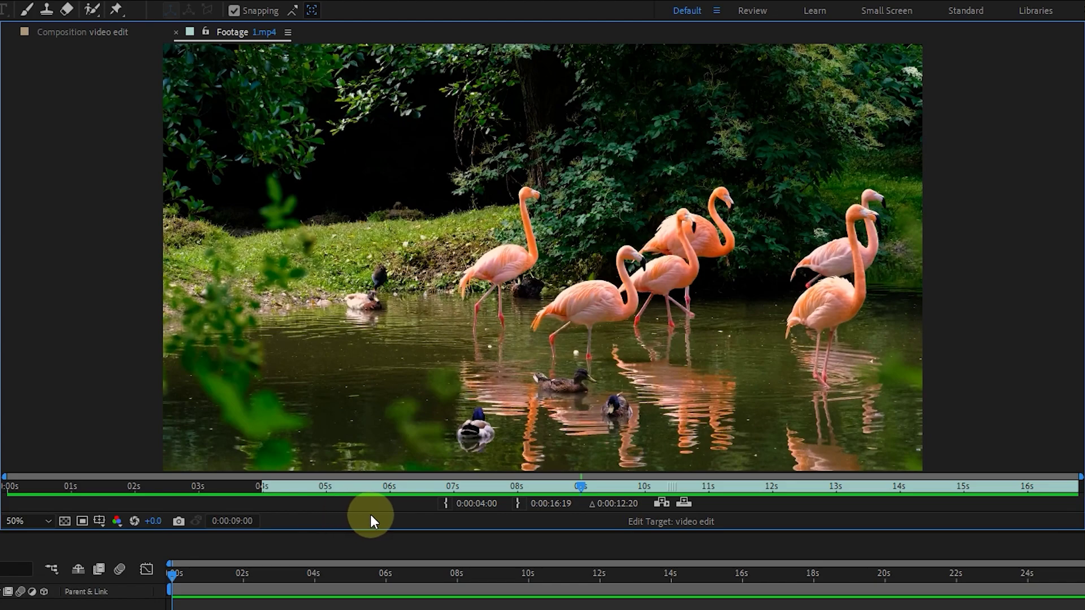
left_click(518, 505)
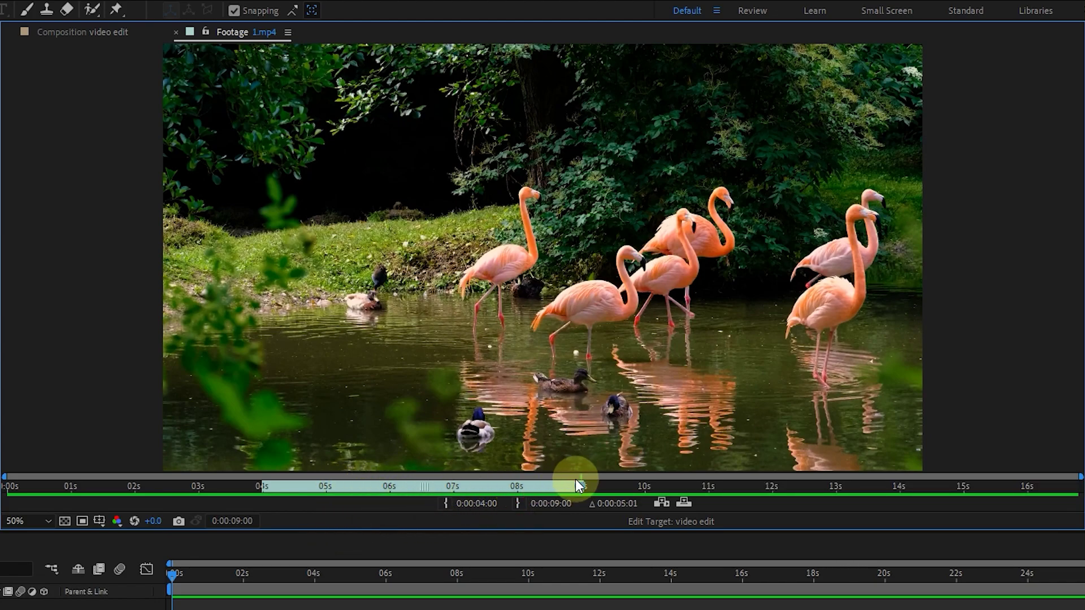
left_click(675, 486)
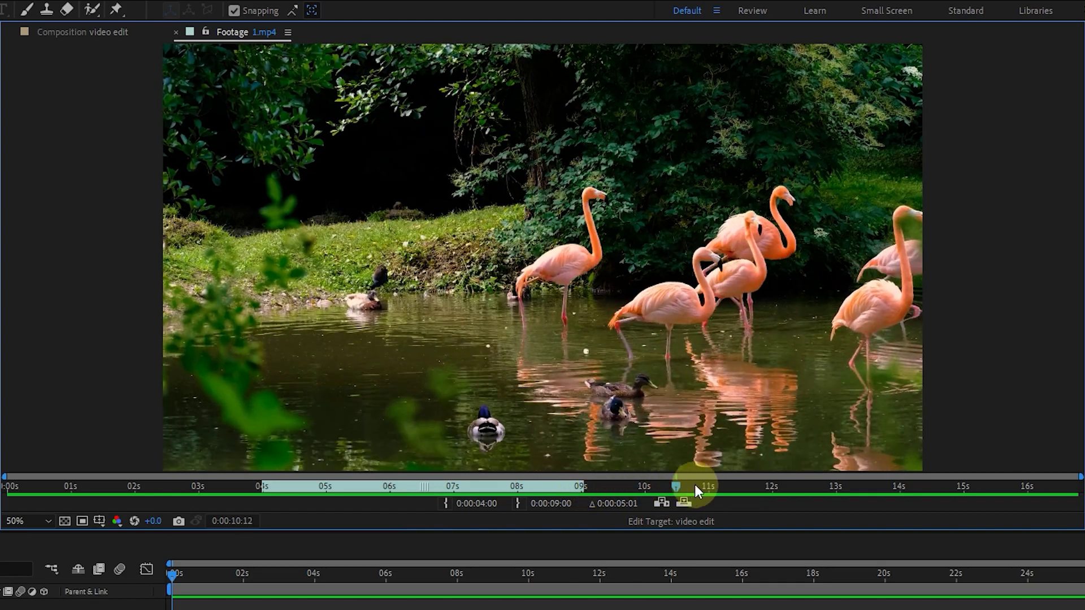
left_click_drag(668, 485, 294, 490)
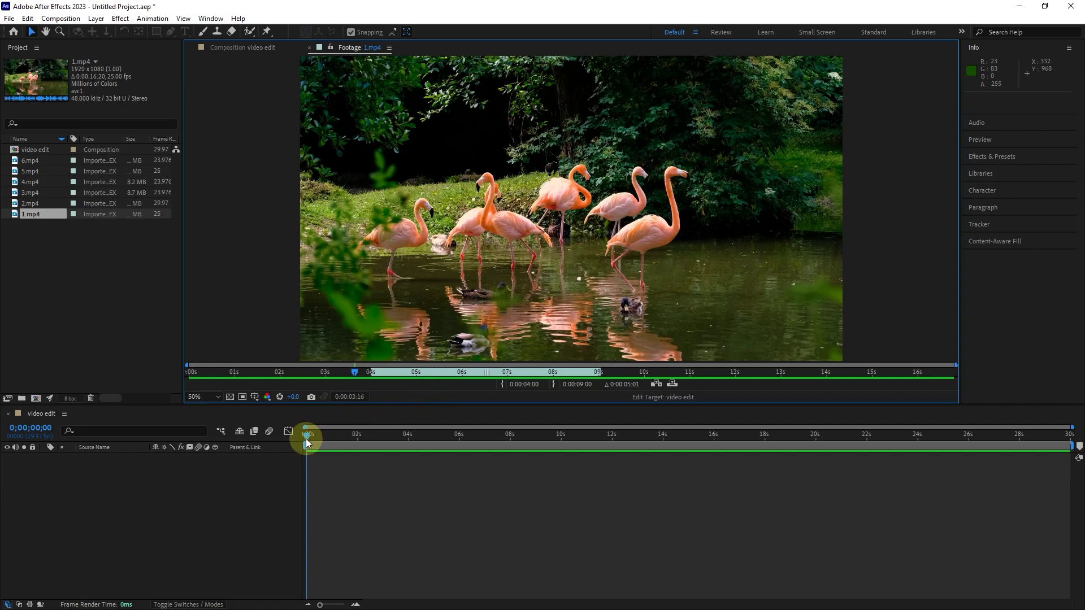
- Overlay the trimmed 1.mp4 into 'video edit' at 0 seconds and confirm it ends at 5 seconds
mouse_move(306, 440)
left_mouse_down()
mouse_move(579, 454)
mouse_move(304, 446)
left_mouse_up()
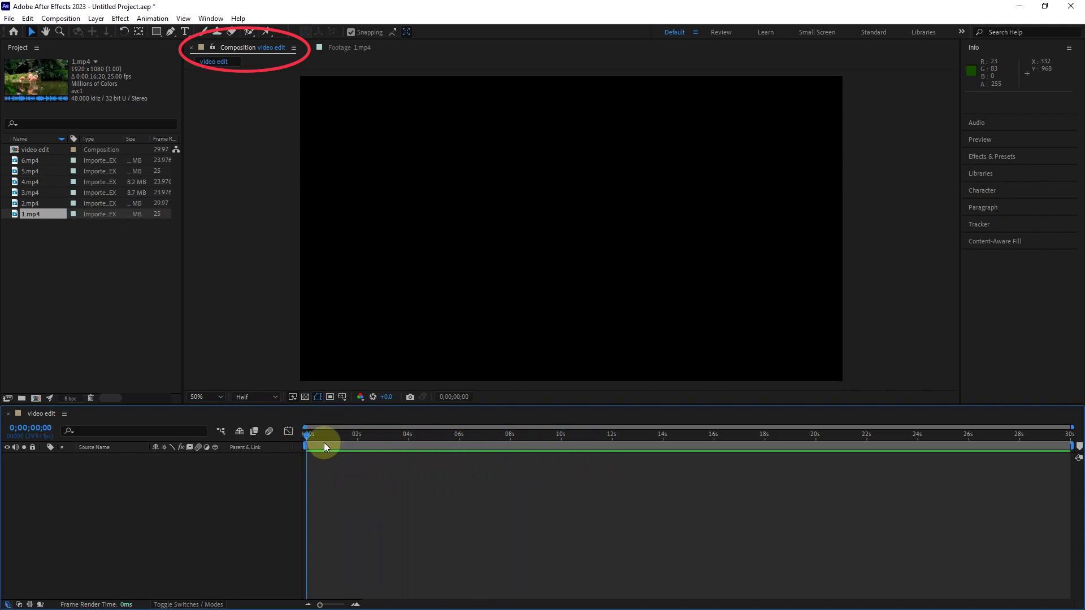
left_click(341, 50)
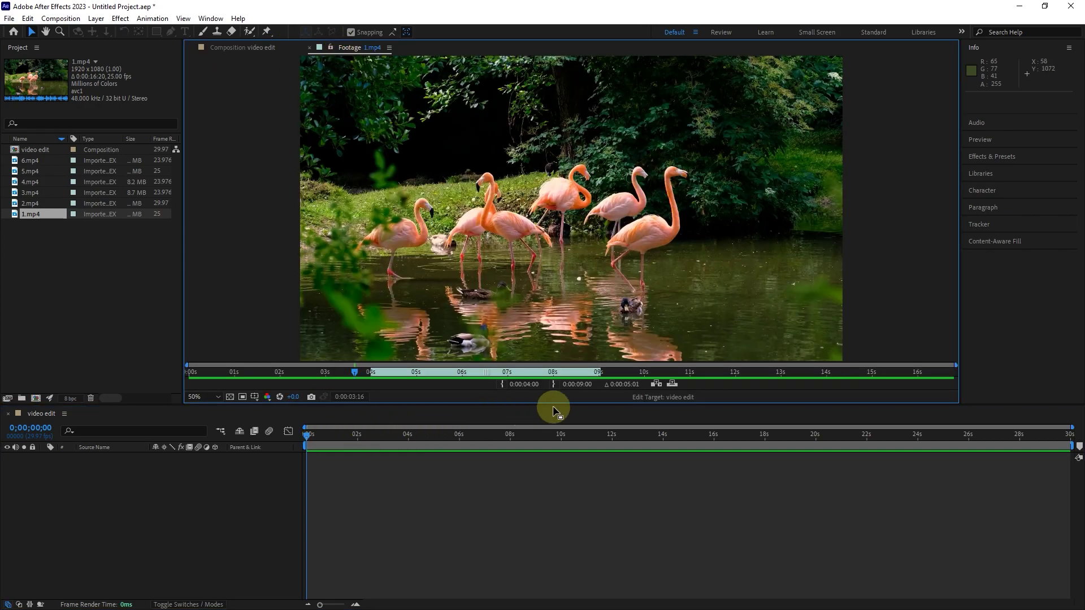
left_click(672, 384)
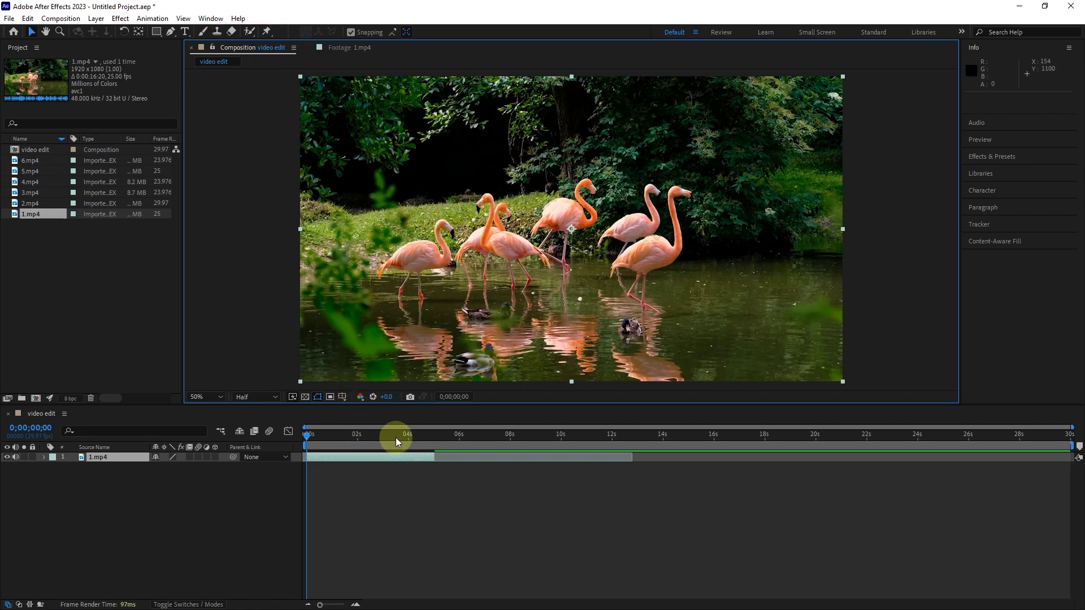
left_click_drag(396, 438, 430, 439)
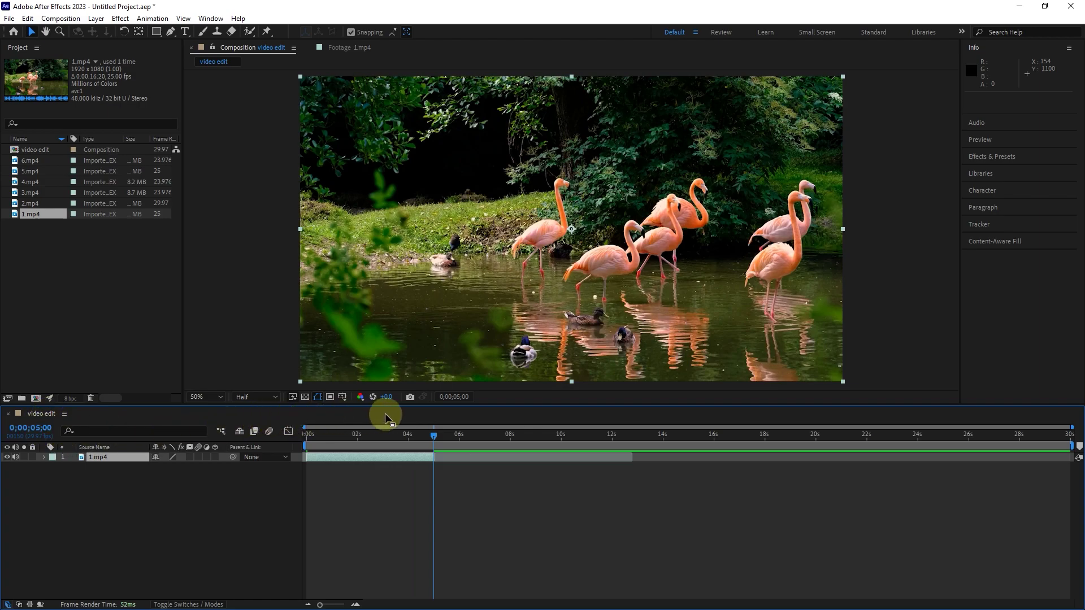
left_click_drag(415, 439, 305, 445)
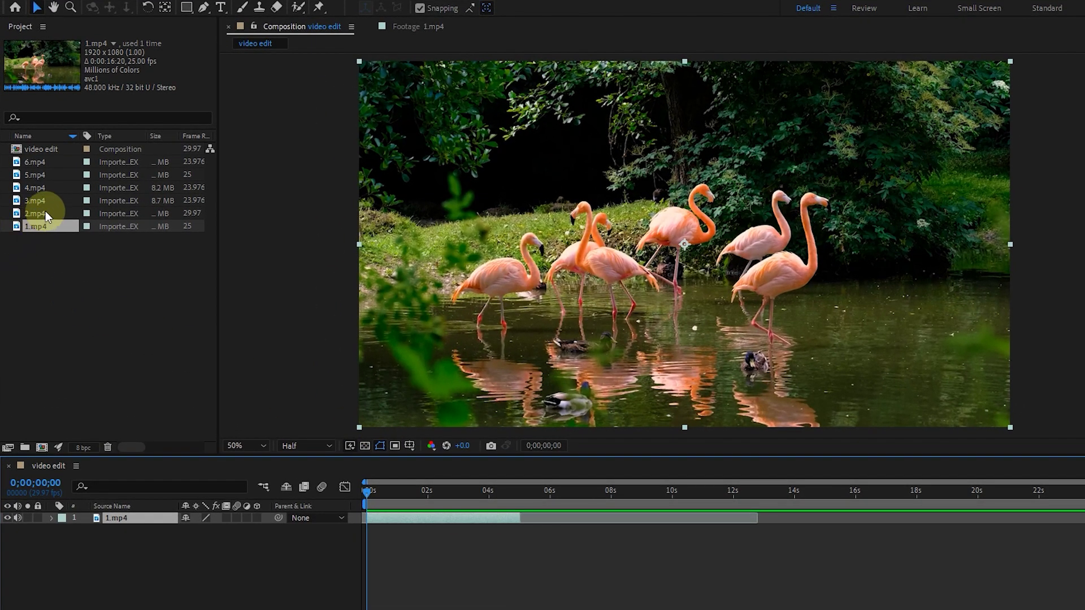
- Open 2.mp4, jump to 0;00;06;00, and set its in point with Alt+[
left_click(38, 203)
double_click(46, 213)
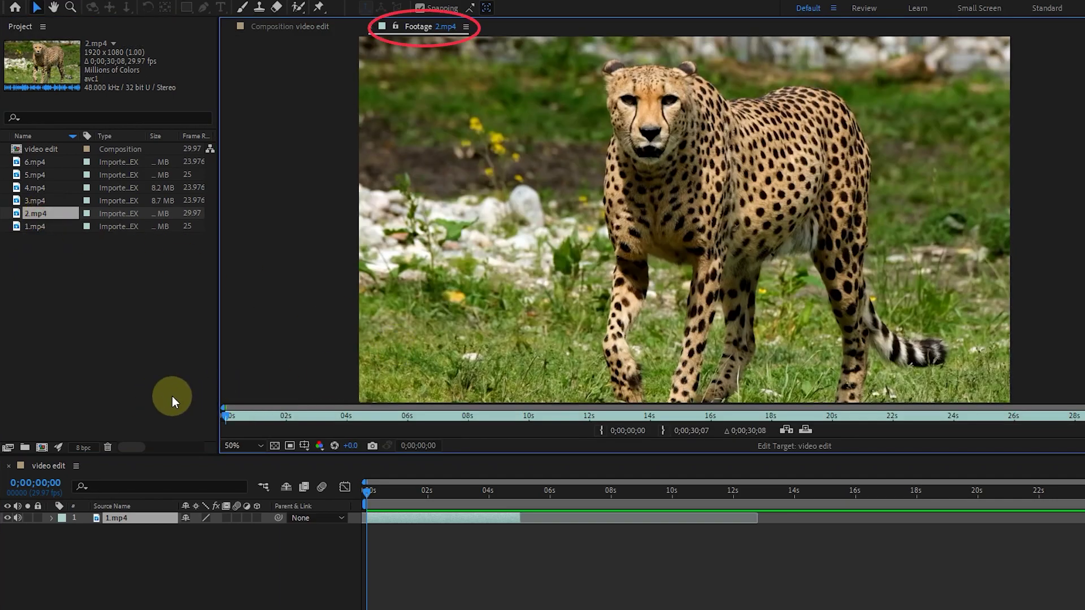
left_click_drag(219, 415, 381, 423)
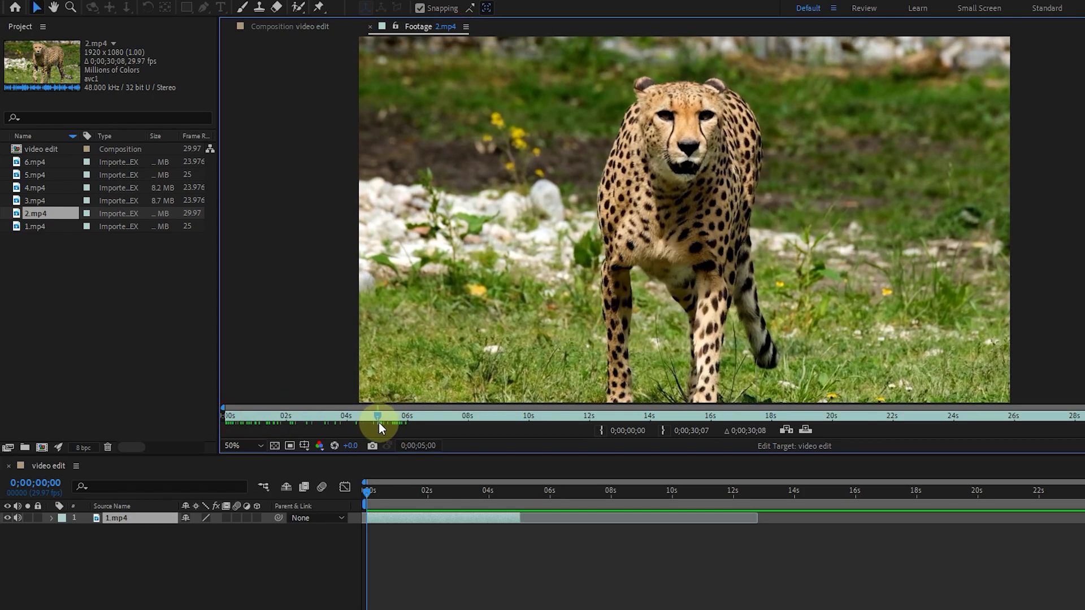
left_click(418, 446)
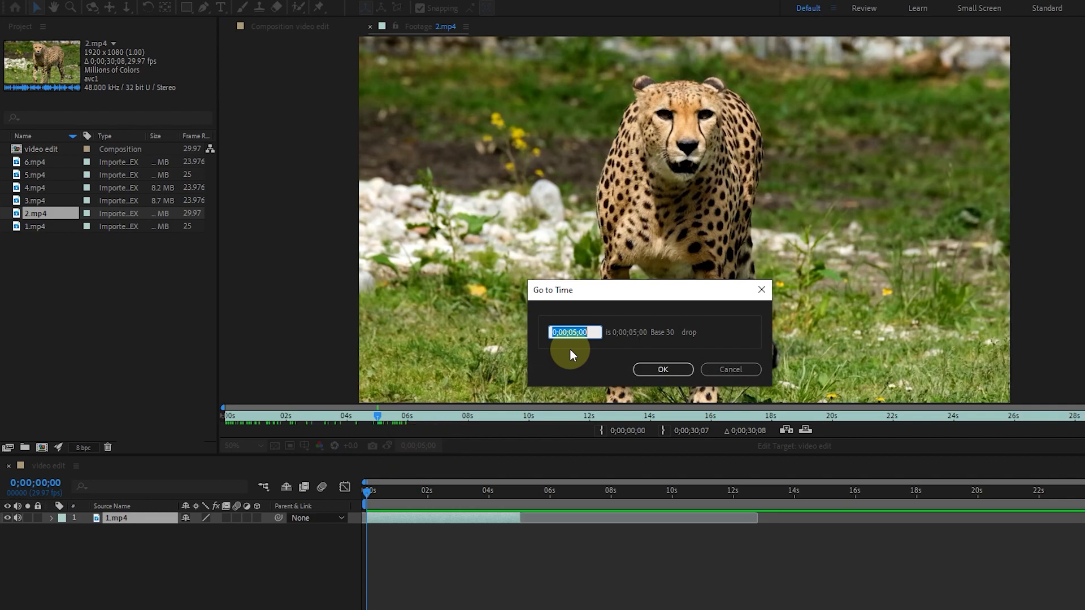
type("6")
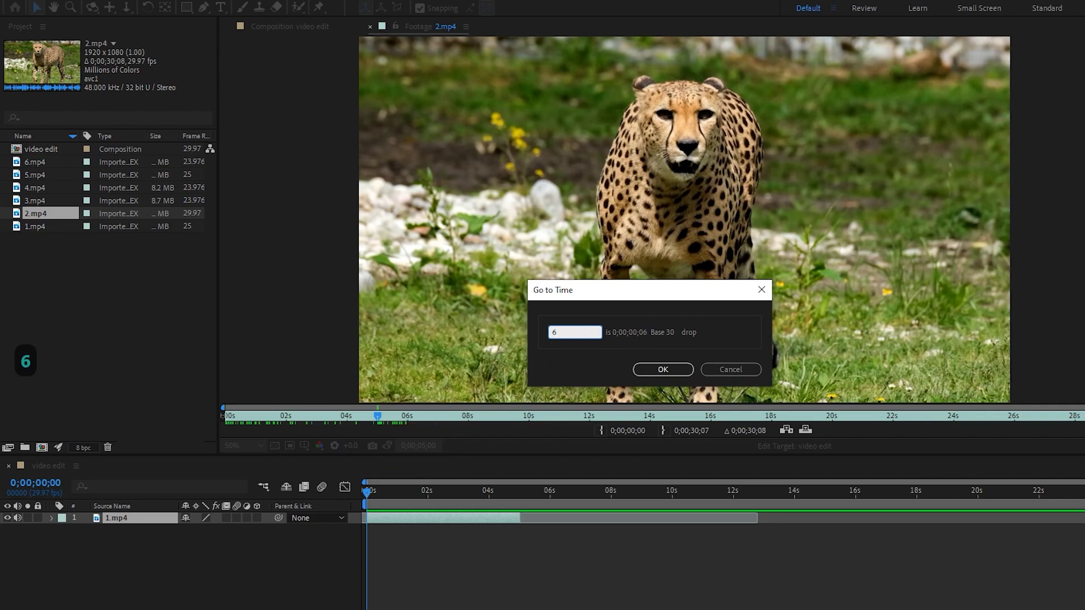
type("00;06;00")
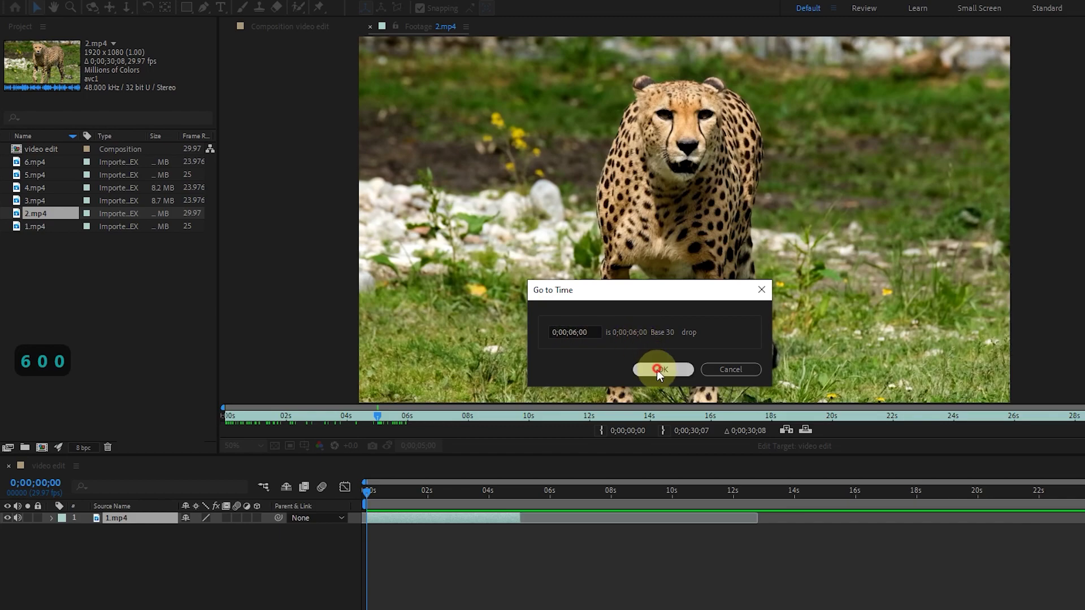
left_click(657, 369)
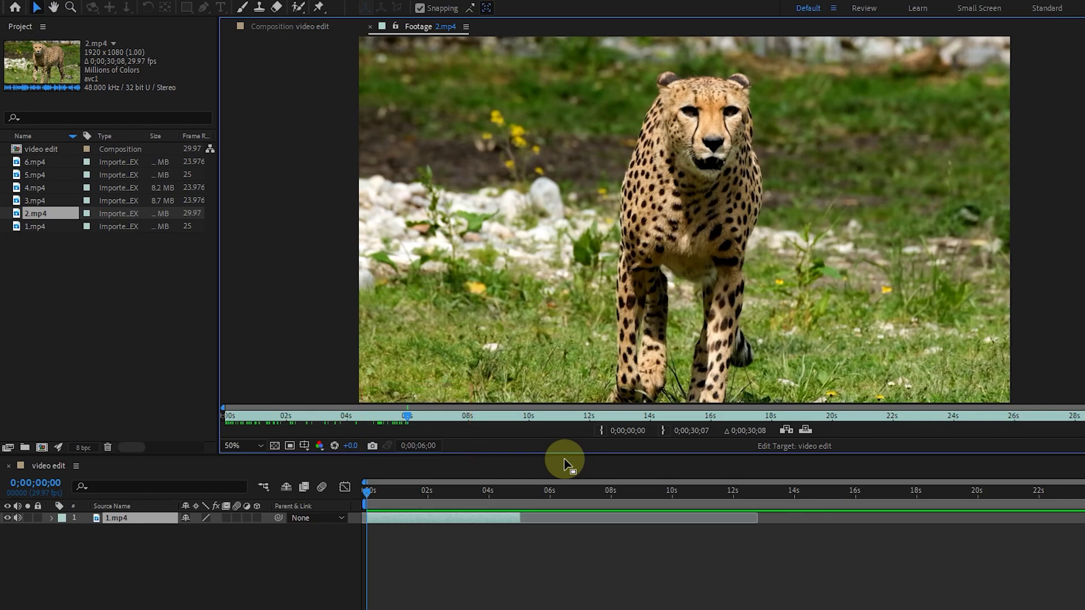
key("alt+bracketleft")
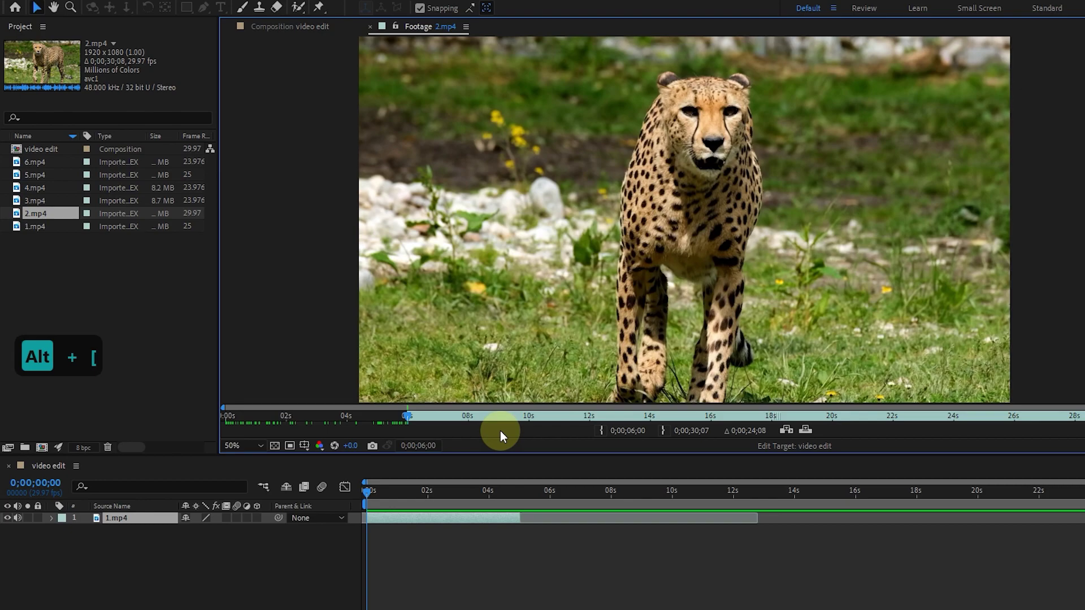
- Jump 2.mp4 to 0;00;11;00 and set its out point with Alt+]
left_click(417, 447)
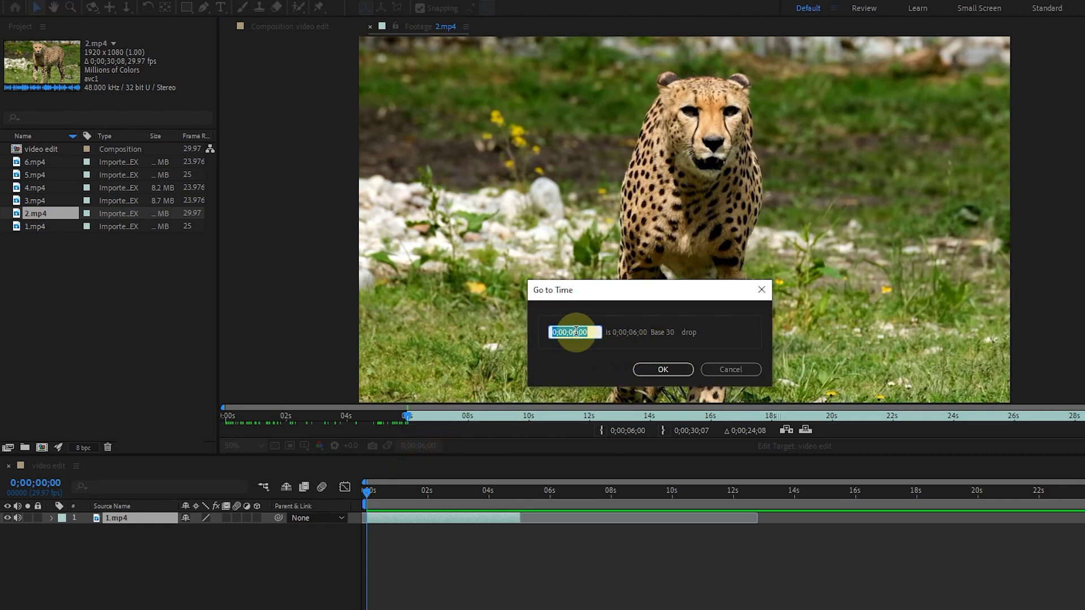
type("11")
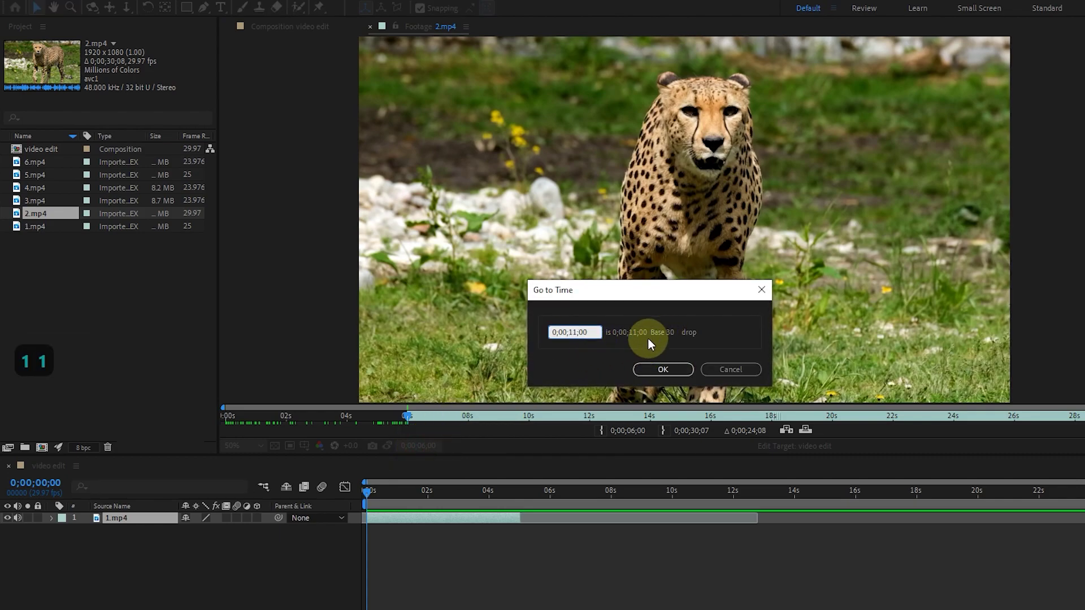
left_click(661, 369)
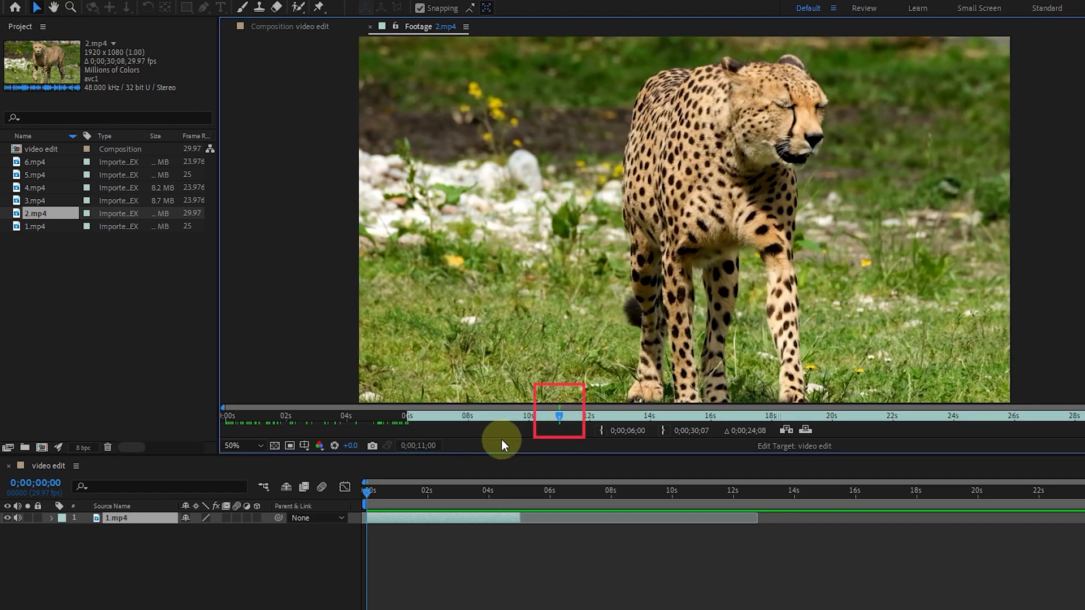
key("alt+bracketright")
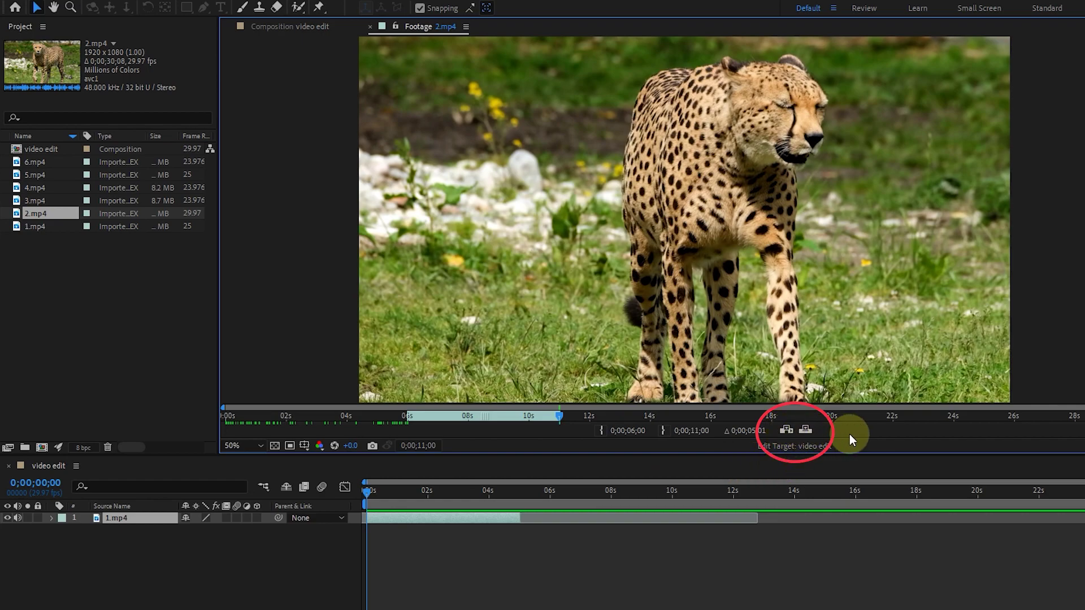
- Overlay the trimmed 2.mp4 into 'video edit' at the 2-second mark
left_click_drag(375, 492, 422, 506)
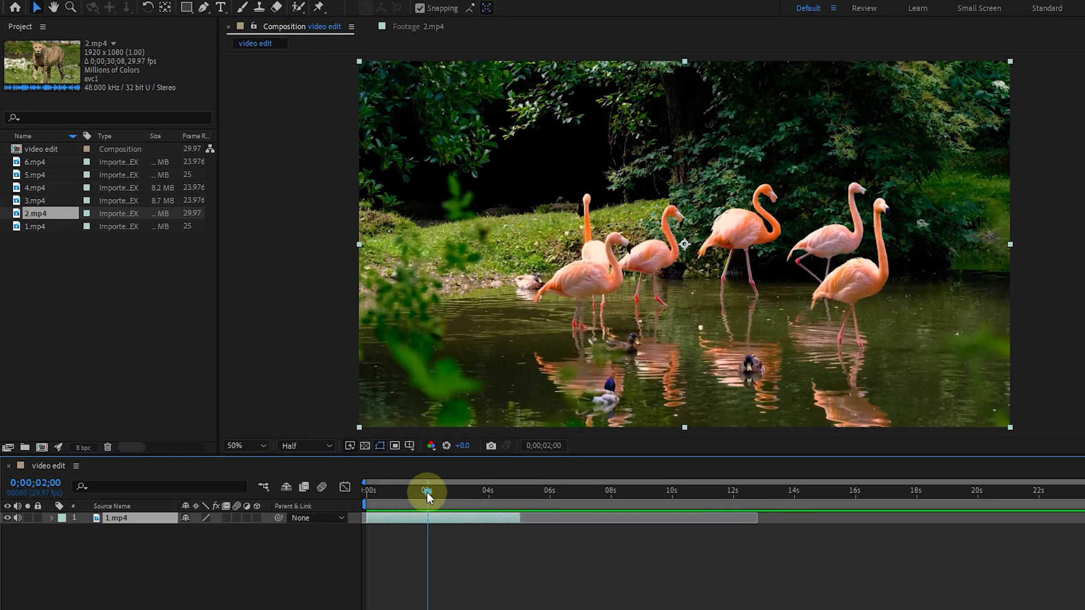
left_click(411, 26)
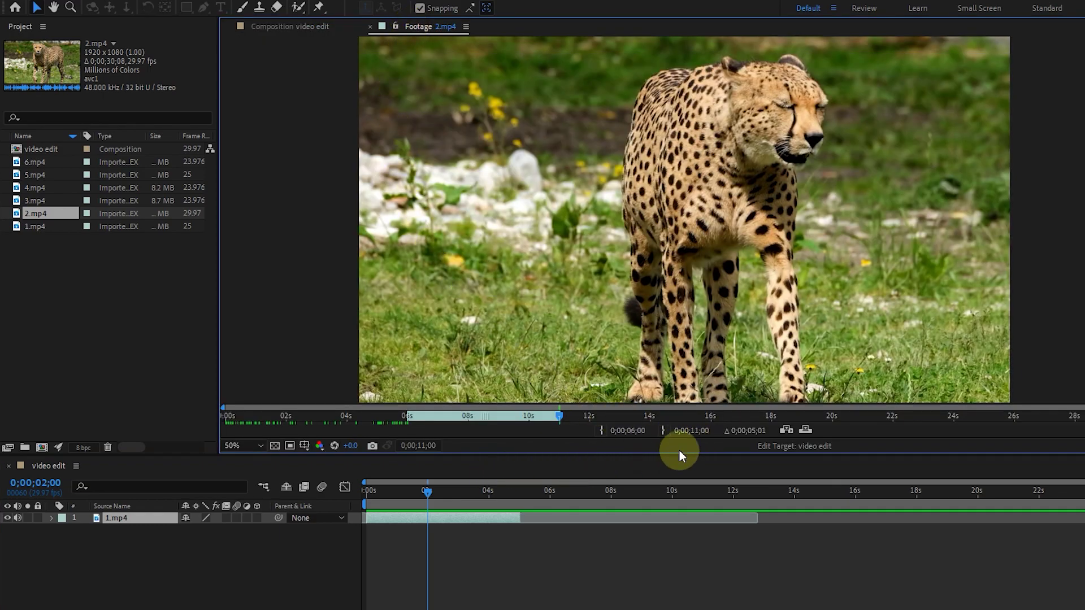
left_click(804, 429)
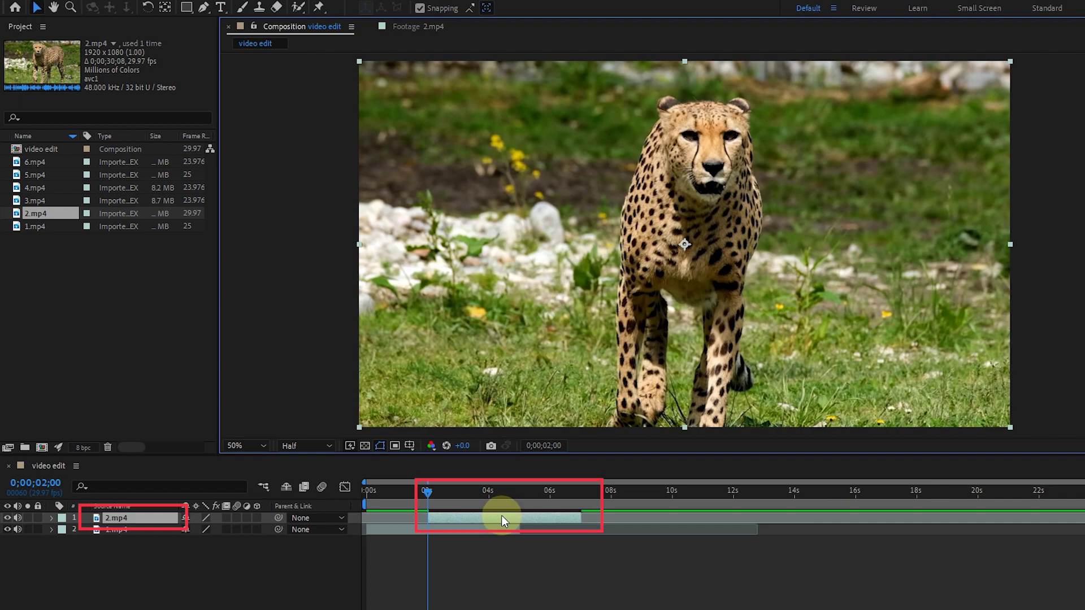
- Replace the overlaid 2.mp4 layer with a Ripple Insert Edit at 2 seconds
left_click(113, 521)
key("Delete")
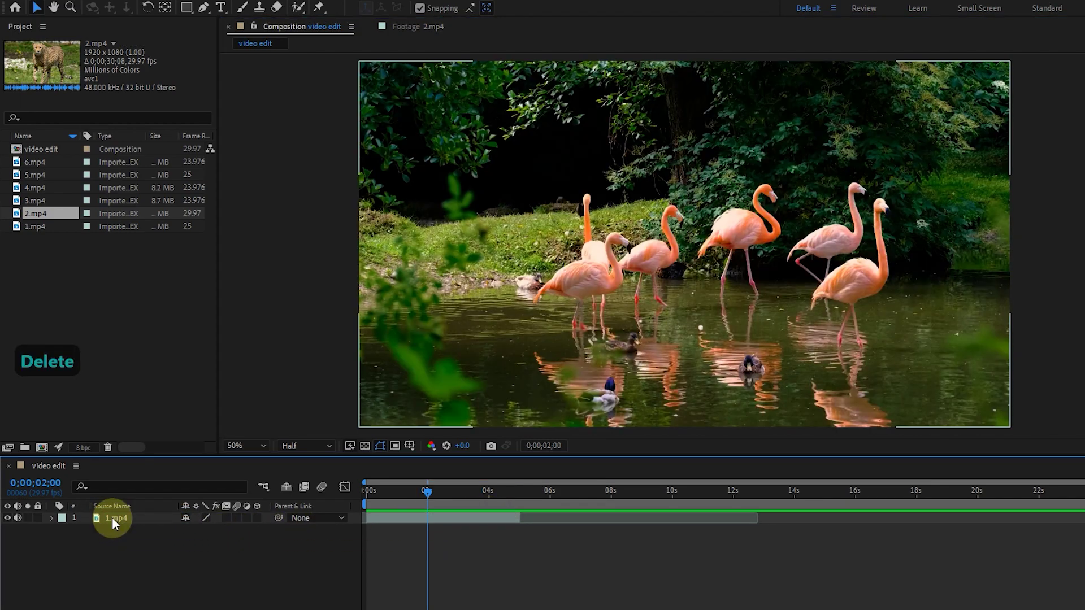
left_click(421, 30)
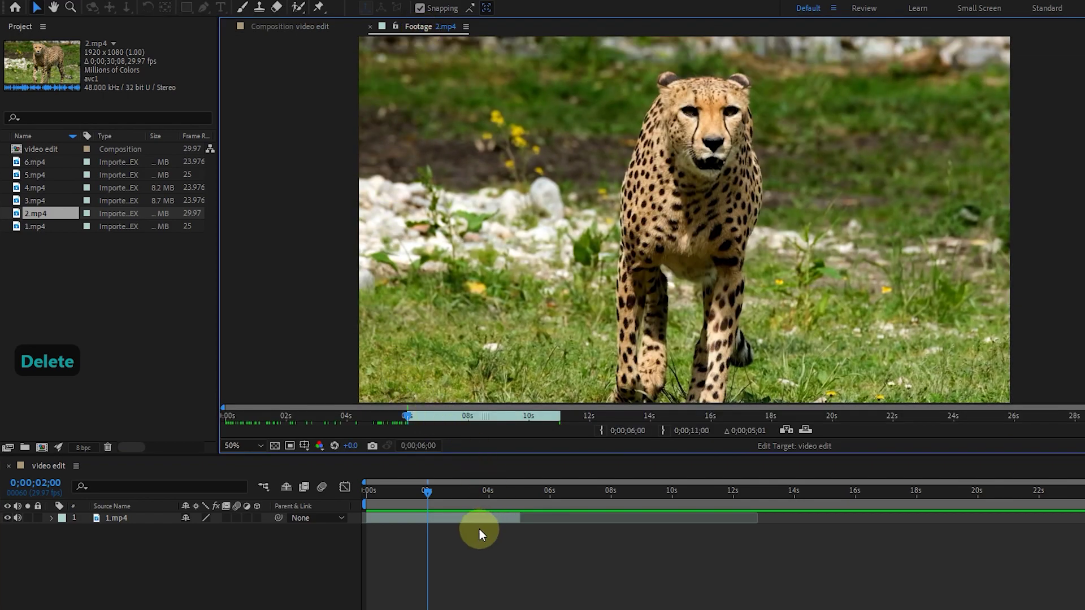
left_click(786, 431)
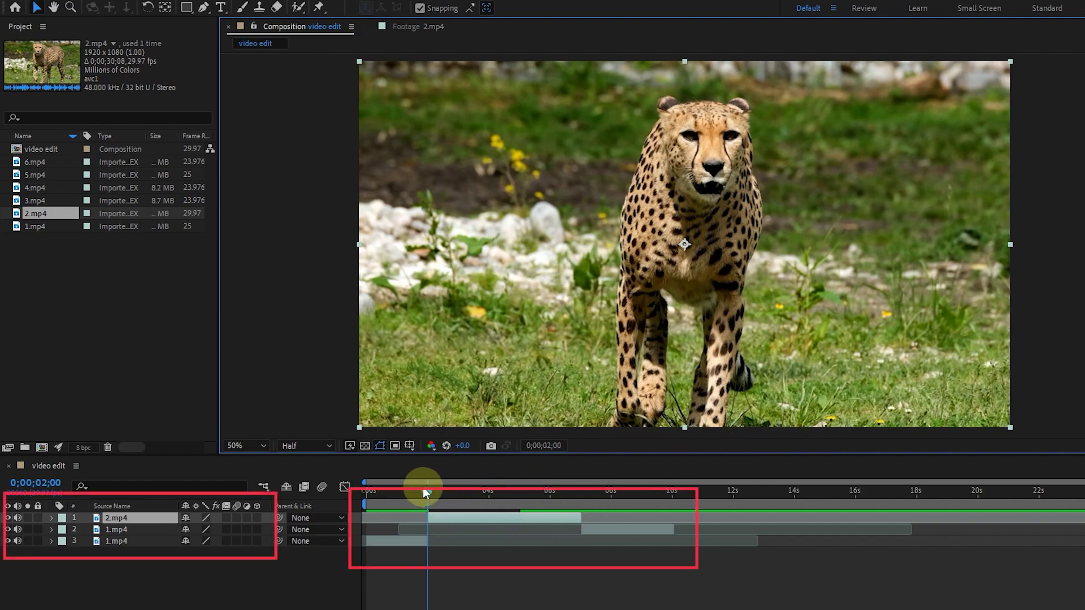
- Preview the cut around 2 seconds and select the second 1.mp4 layer
left_click_drag(425, 493, 391, 495)
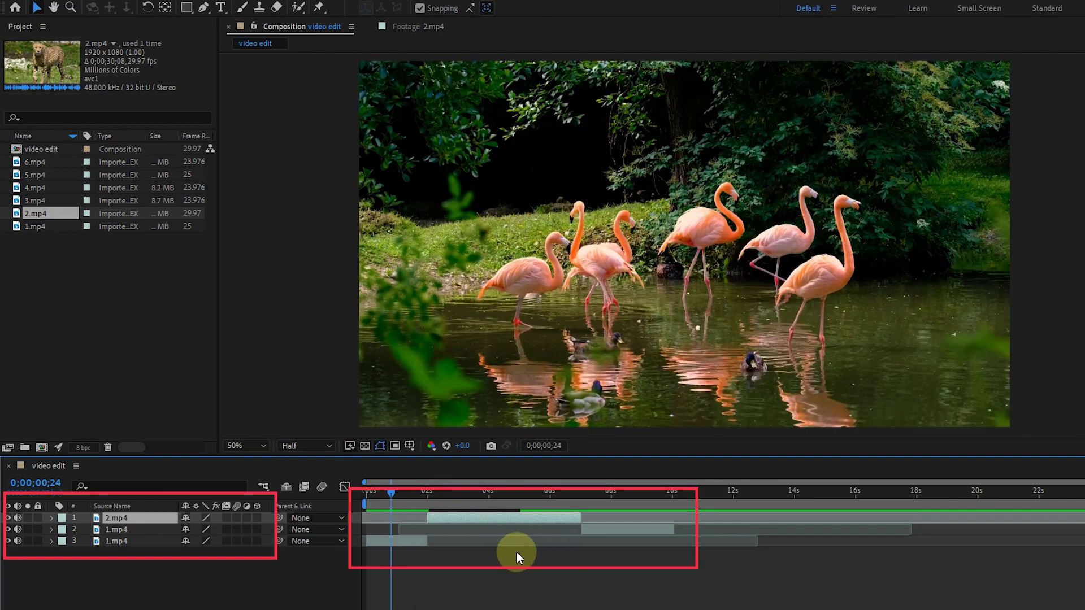
key("space")
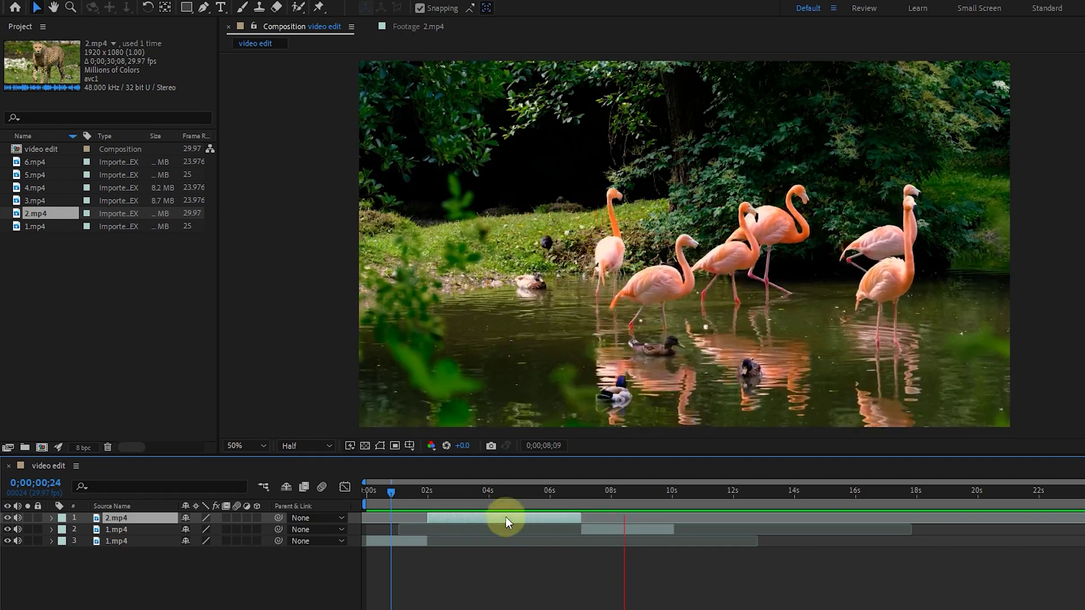
left_click(492, 493)
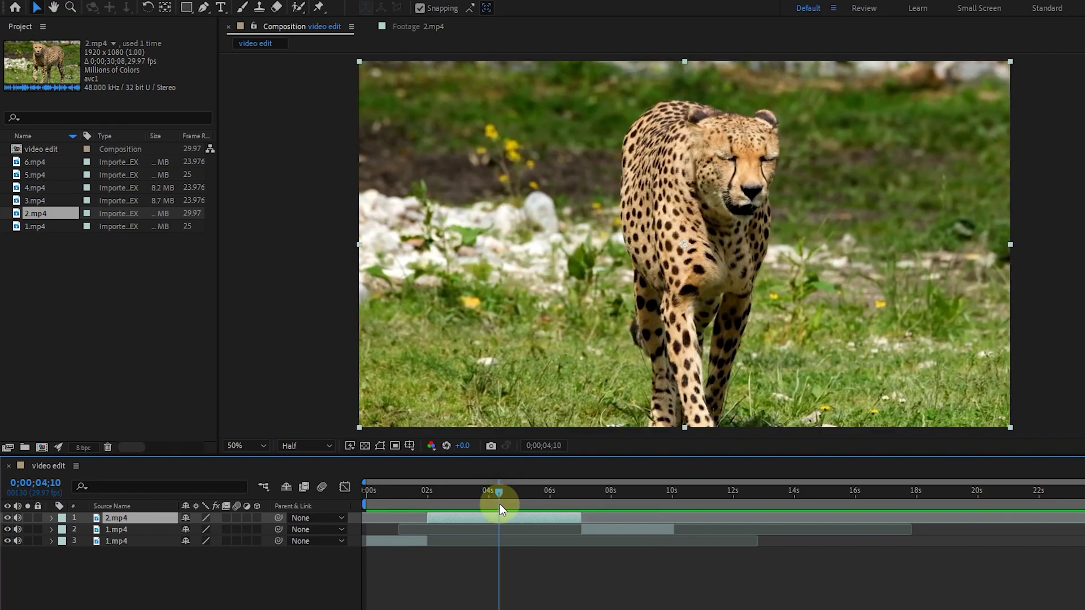
left_click(411, 491)
left_click(409, 490)
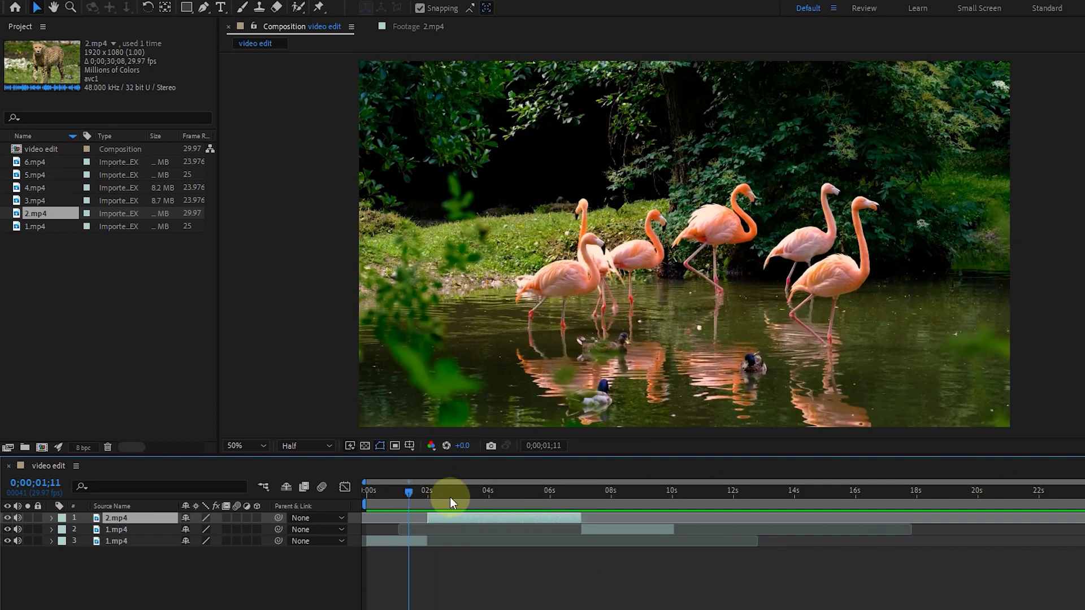
left_click(120, 531)
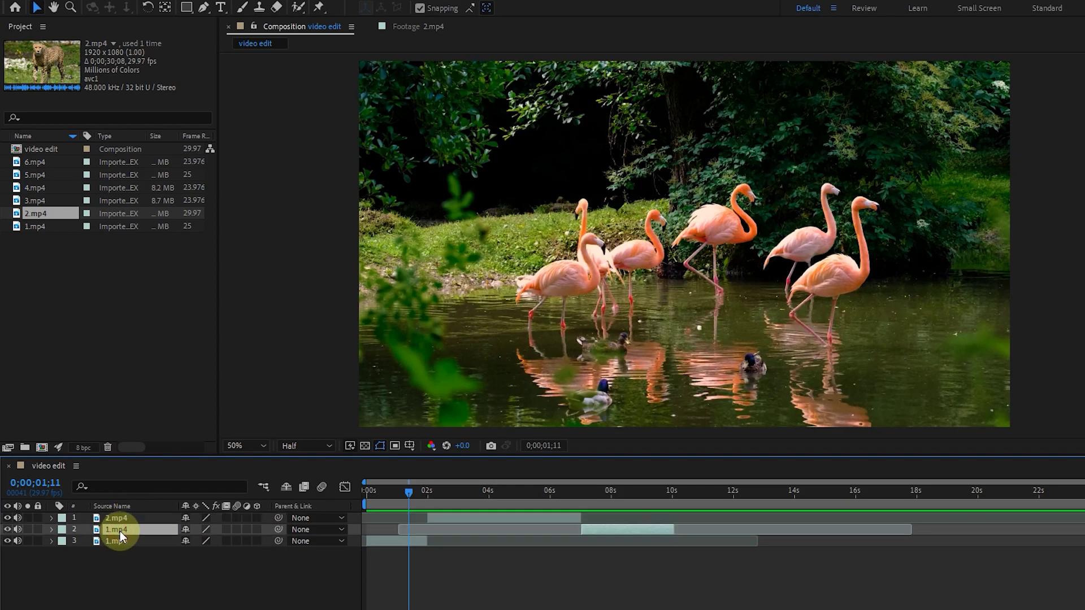
key("ctrl+z")
key("ctrl+z")
key("ctrl+z")
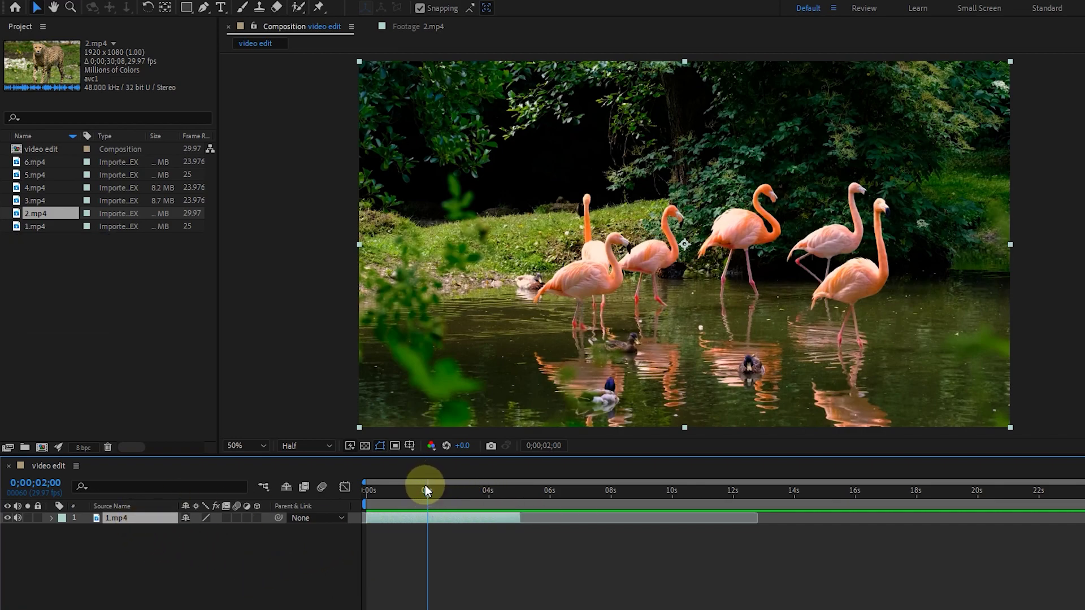
left_click_drag(426, 495, 519, 514)
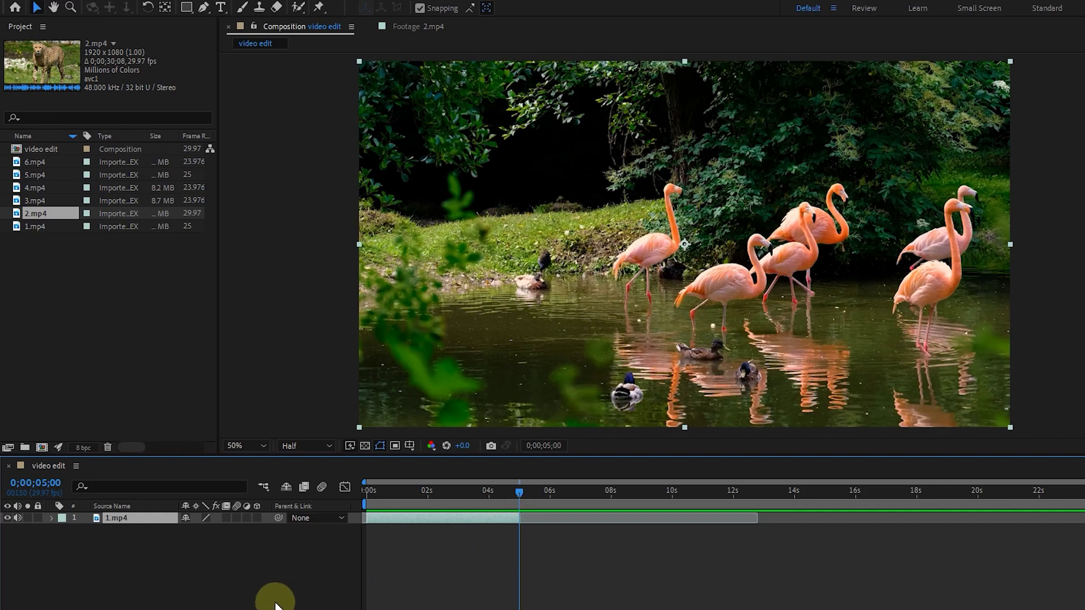
left_click(417, 28)
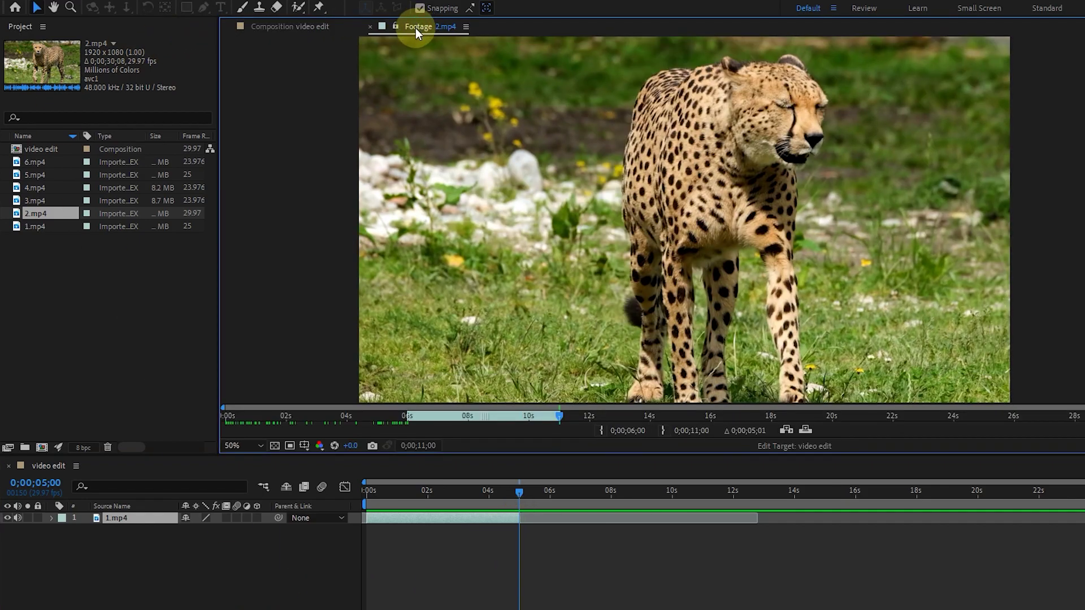
left_click(806, 432)
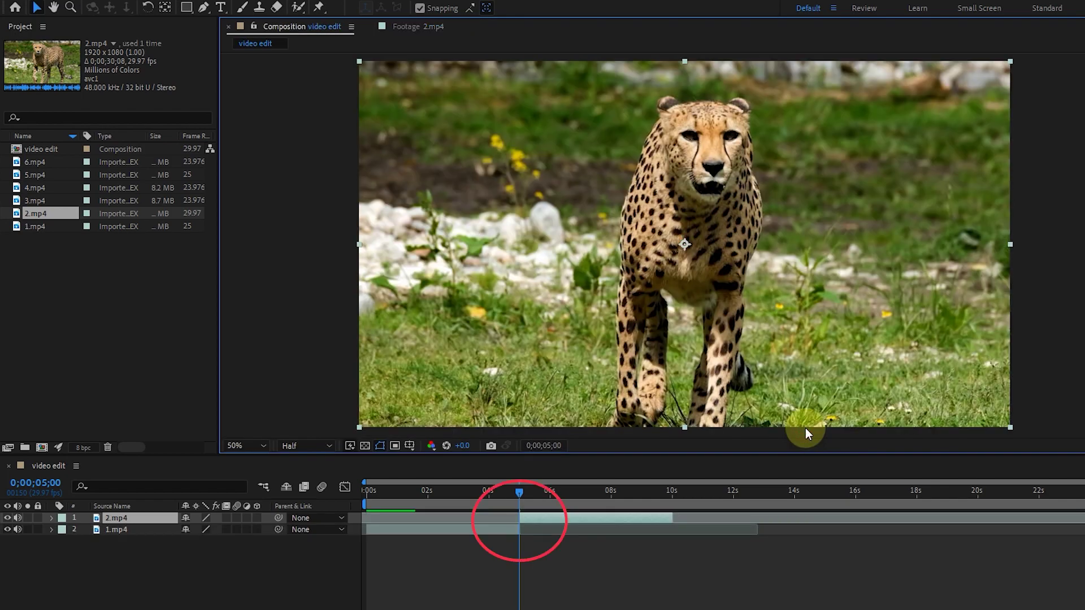
left_click_drag(527, 493, 499, 504)
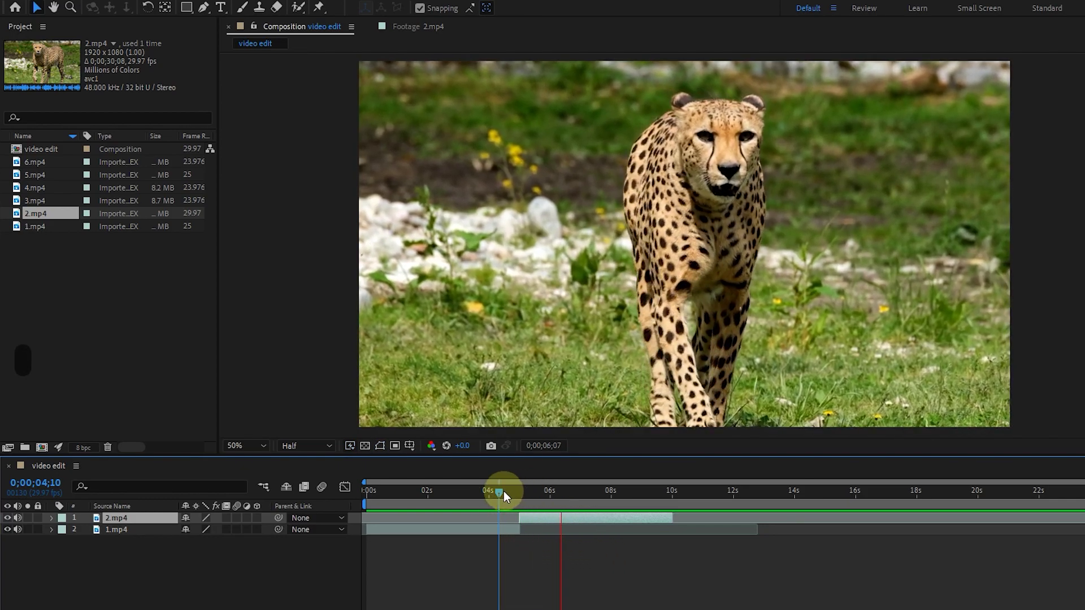
mouse_move(504, 495)
left_mouse_down()
mouse_move(534, 499)
mouse_move(490, 508)
mouse_move(537, 510)
mouse_move(495, 513)
left_mouse_up()
- Trim the husky clip 3.mp4 to its 1s–6s section in the Footage panel
double_click(48, 200)
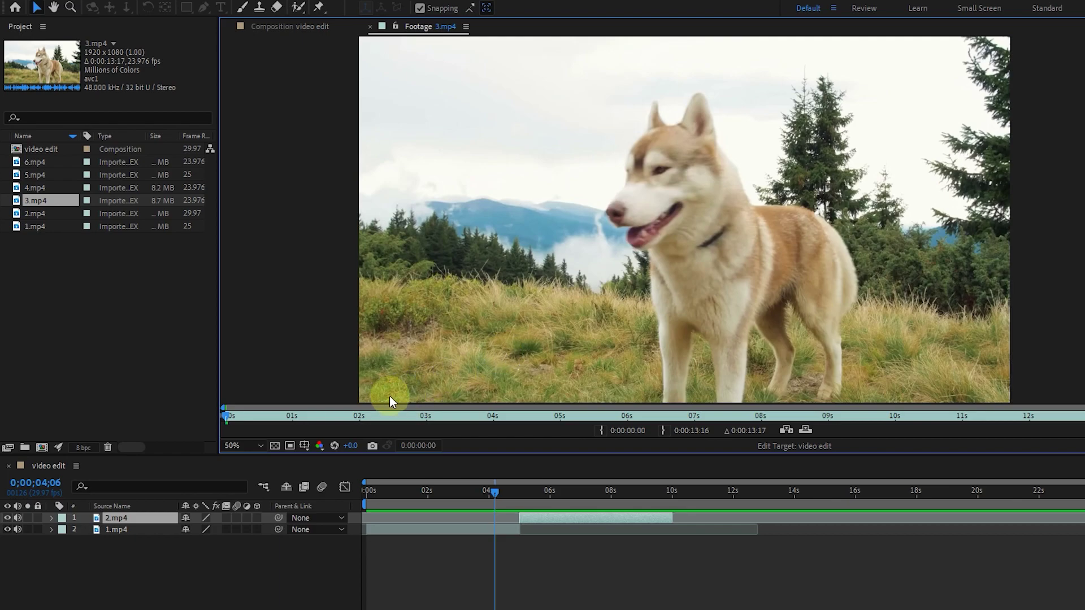
mouse_move(225, 417)
left_mouse_down()
mouse_move(323, 423)
mouse_move(294, 426)
left_mouse_up()
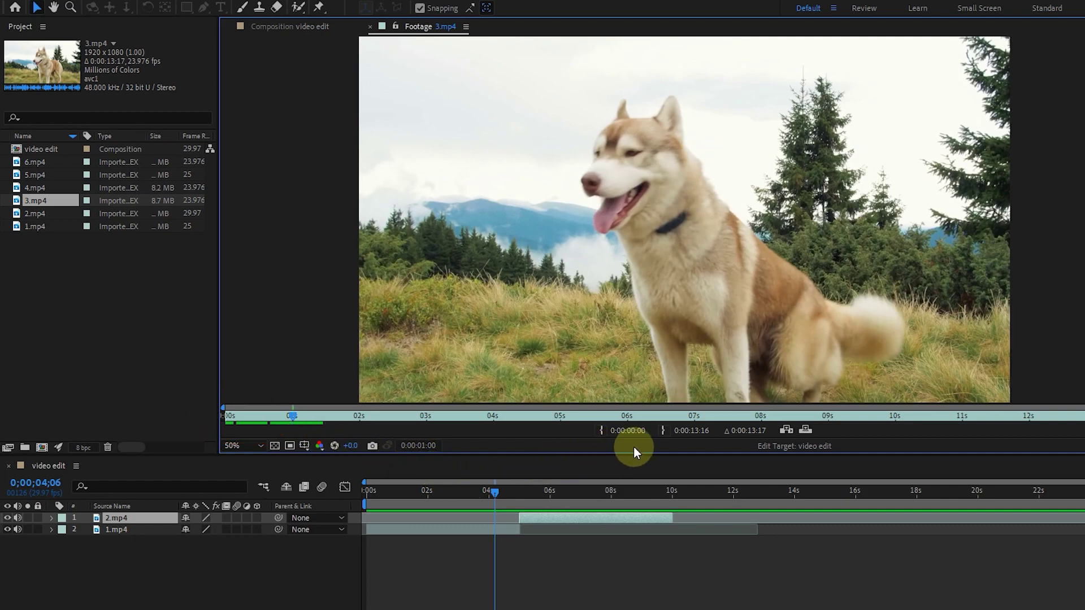
left_click(602, 430)
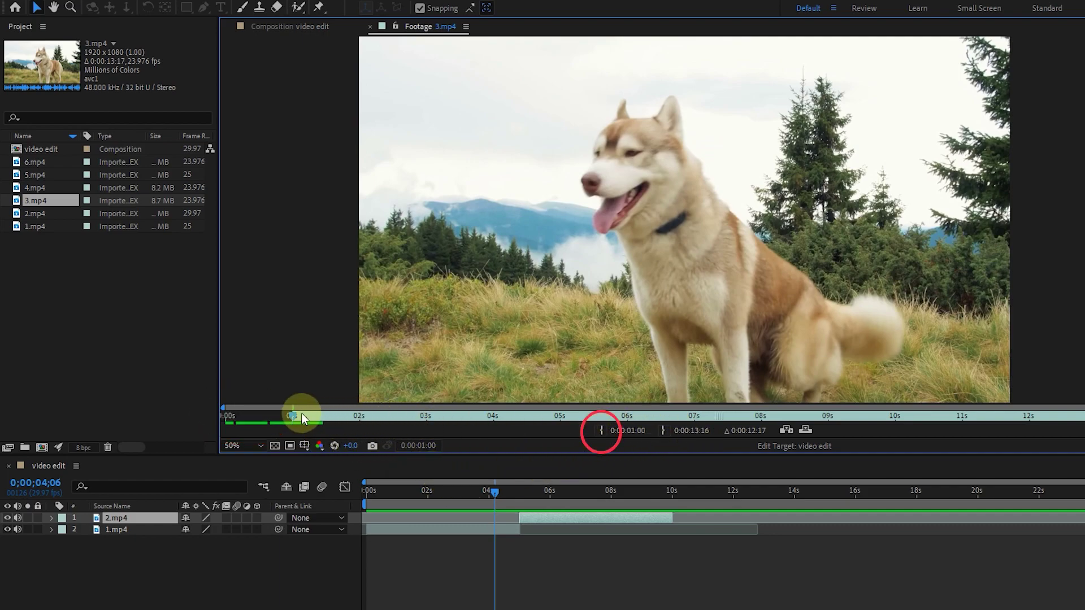
left_click_drag(296, 419, 626, 433)
left_click(661, 431)
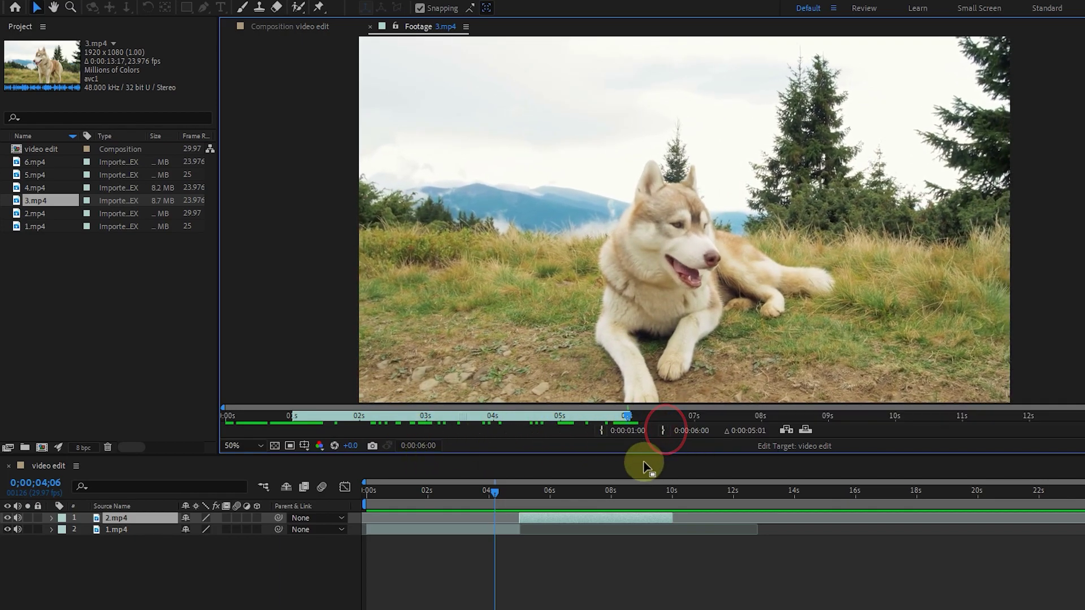
- Overlay the trimmed husky clip into the comp at 10 seconds, after the cheetah
left_click_drag(497, 490, 671, 495)
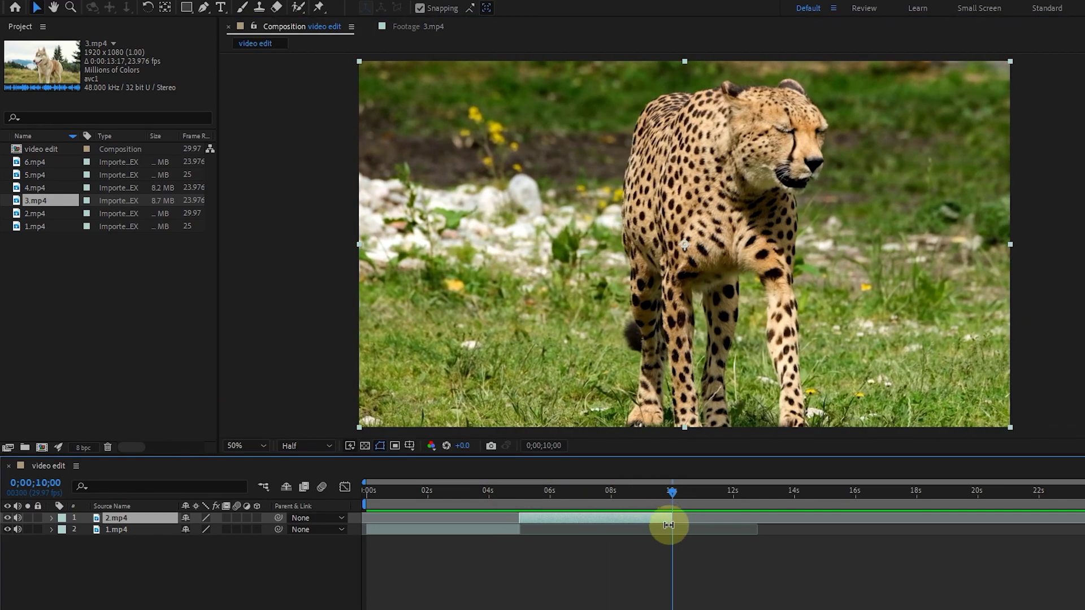
left_click(408, 30)
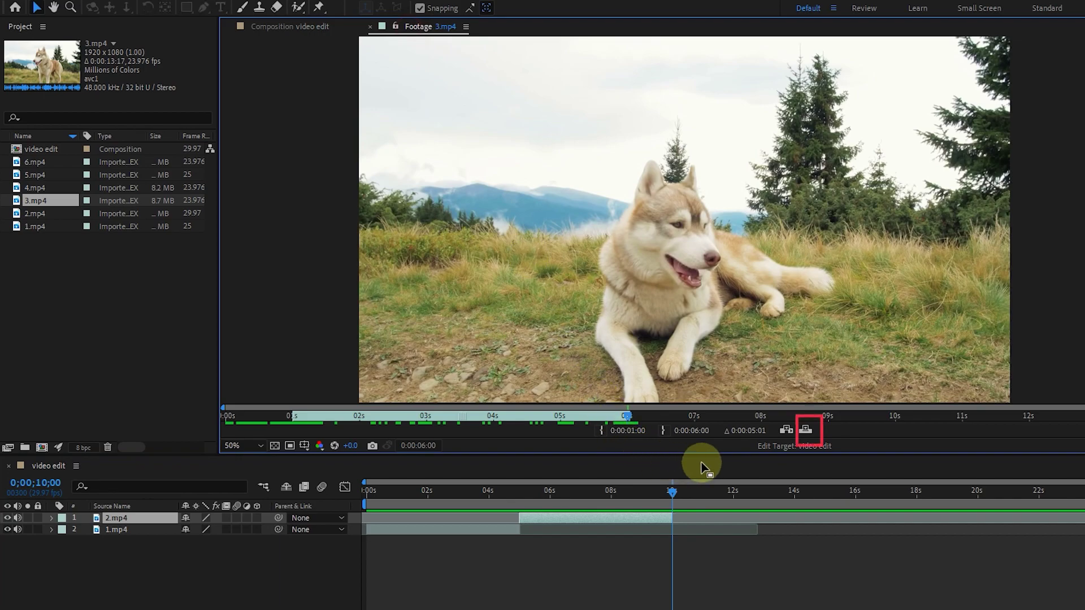
left_click(805, 431)
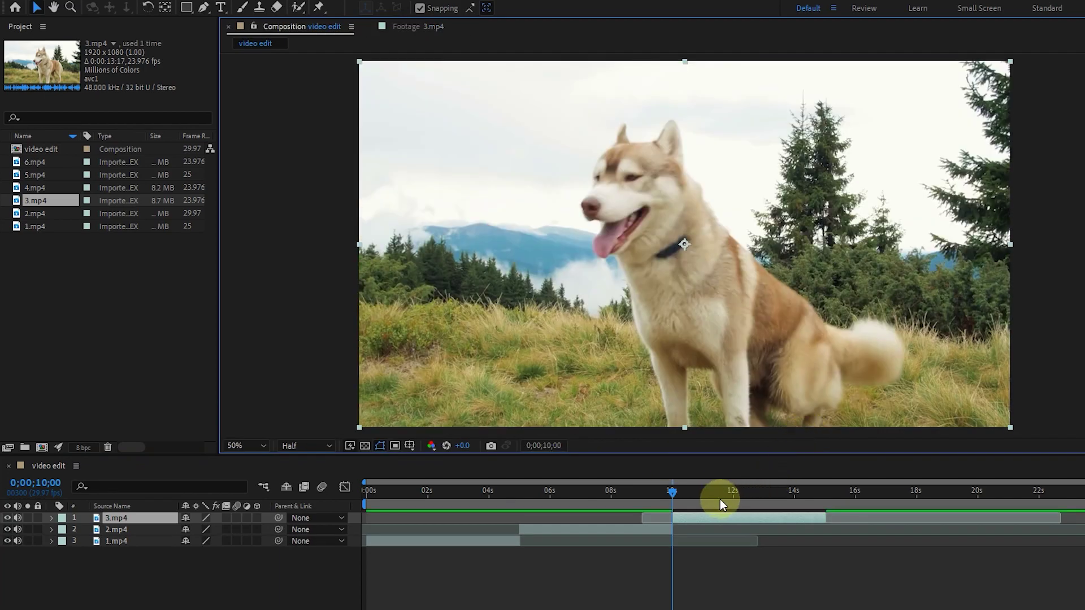
mouse_move(672, 491)
left_mouse_down()
mouse_move(657, 492)
mouse_move(695, 492)
mouse_move(659, 498)
mouse_move(681, 496)
left_mouse_up()
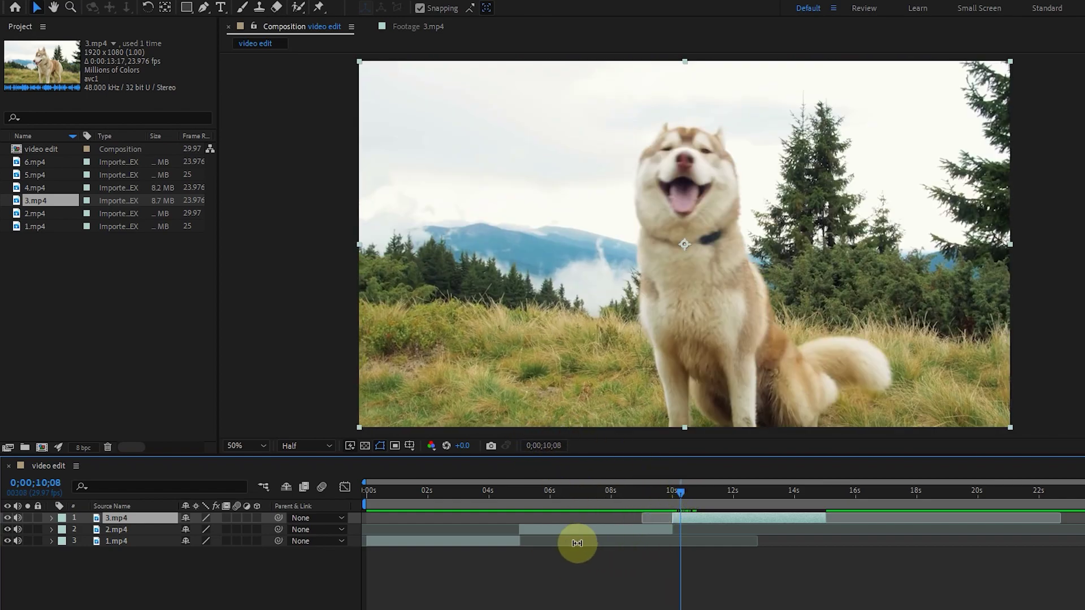
- Add the horse clip 4.mp4 to the timeline and trim its start to 2 seconds
left_click_drag(35, 186, 133, 515)
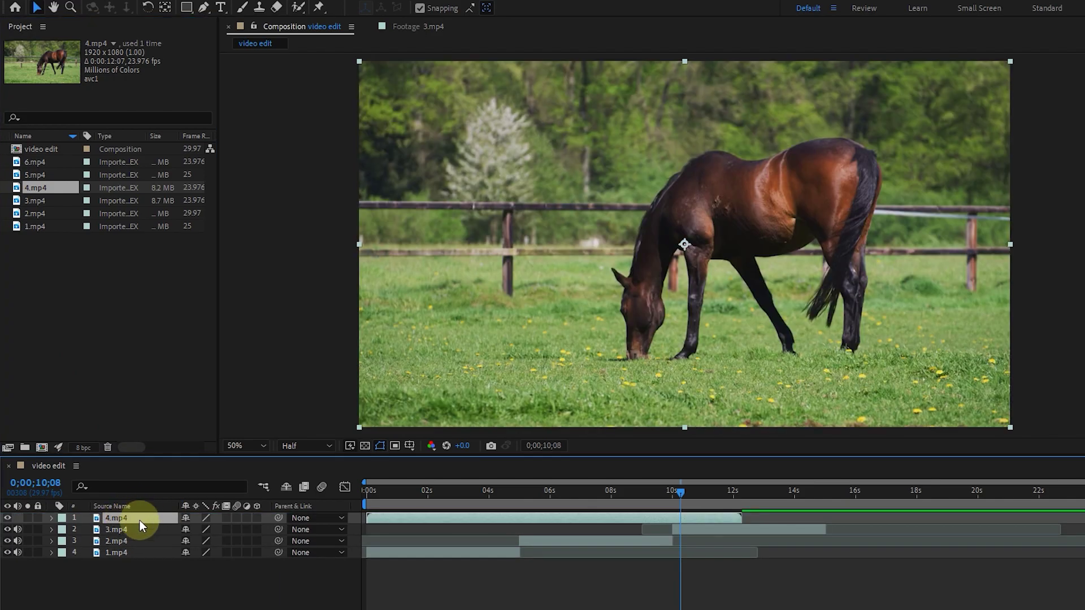
left_click_drag(670, 495, 554, 514)
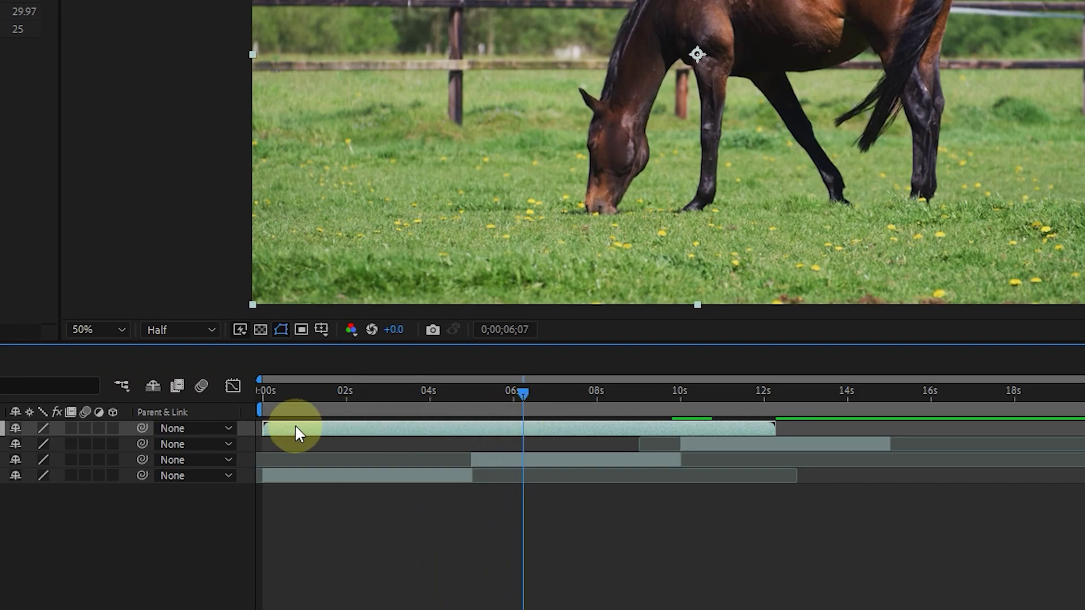
left_click(350, 395)
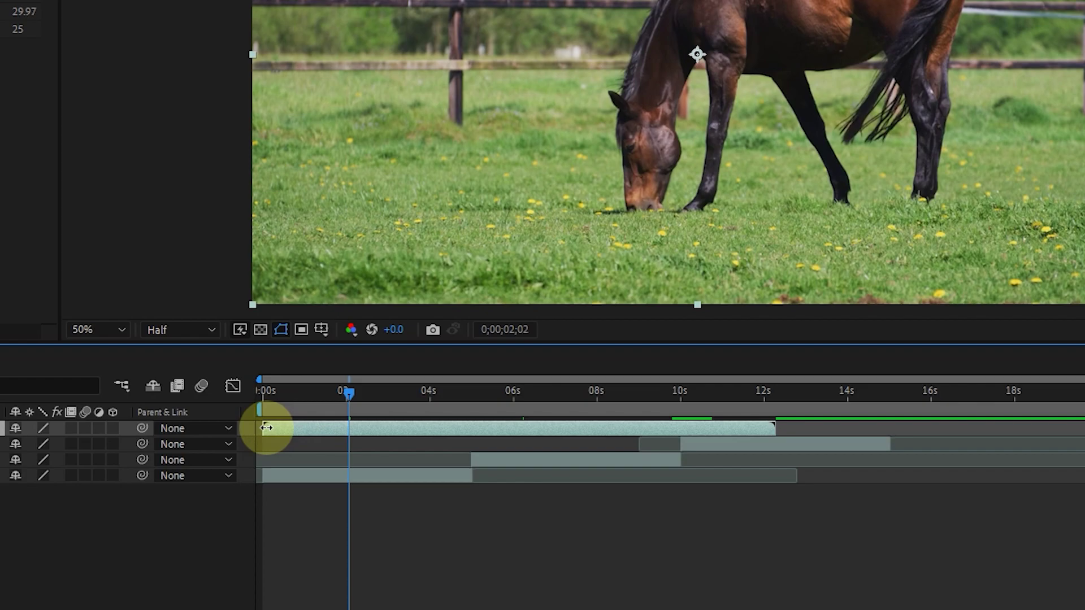
left_click_drag(267, 428, 351, 429)
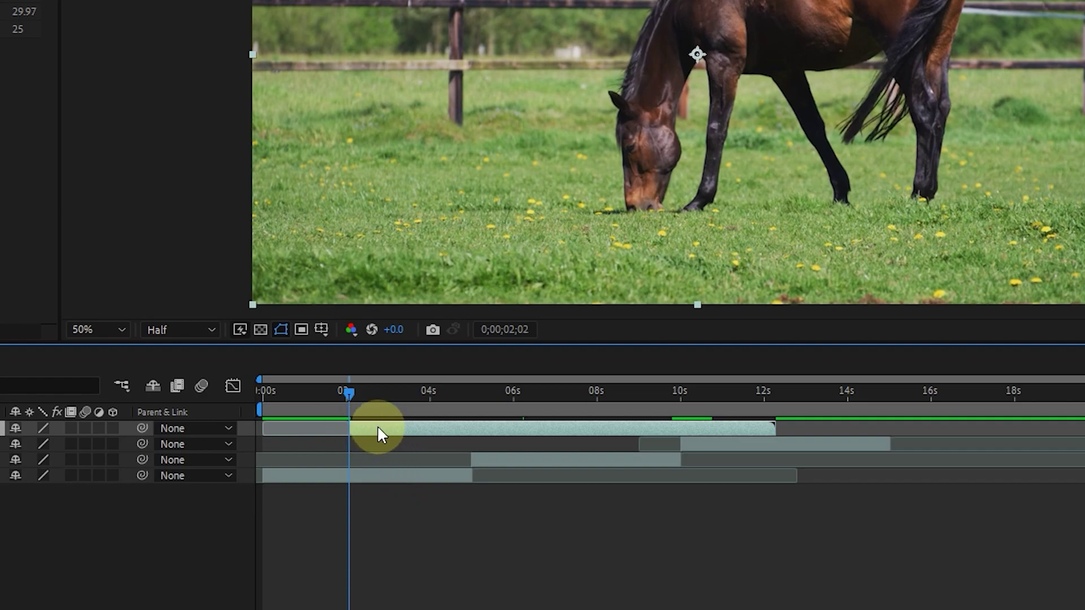
- Cut the horse clip to 5 seconds and place it at 15 seconds, after the husky
mouse_move(382, 425)
left_mouse_down()
mouse_move(527, 442)
mouse_move(491, 446)
left_mouse_up()
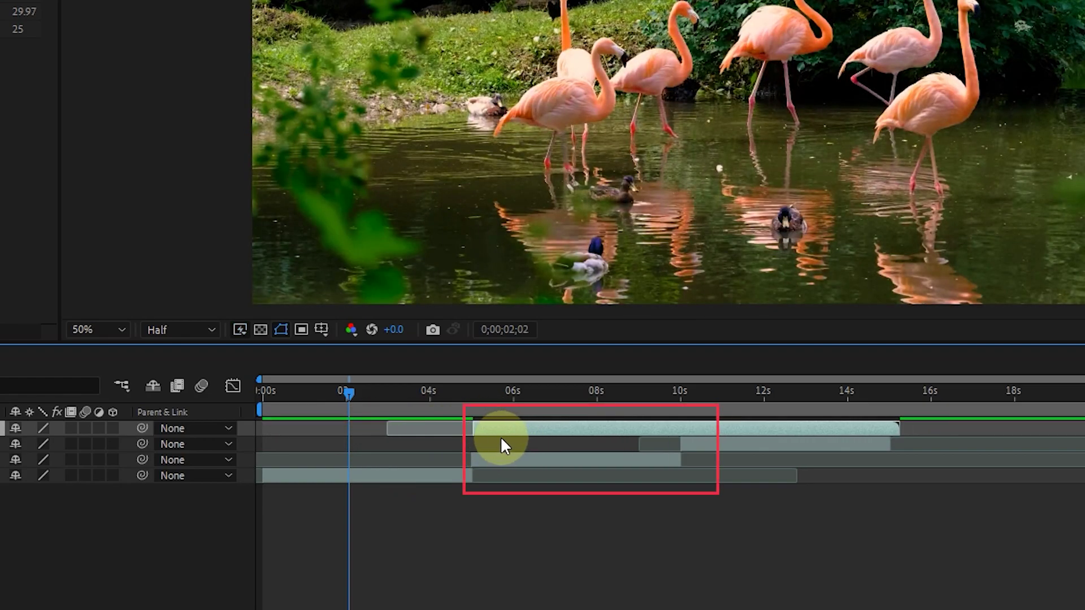
left_click_drag(895, 429, 696, 444)
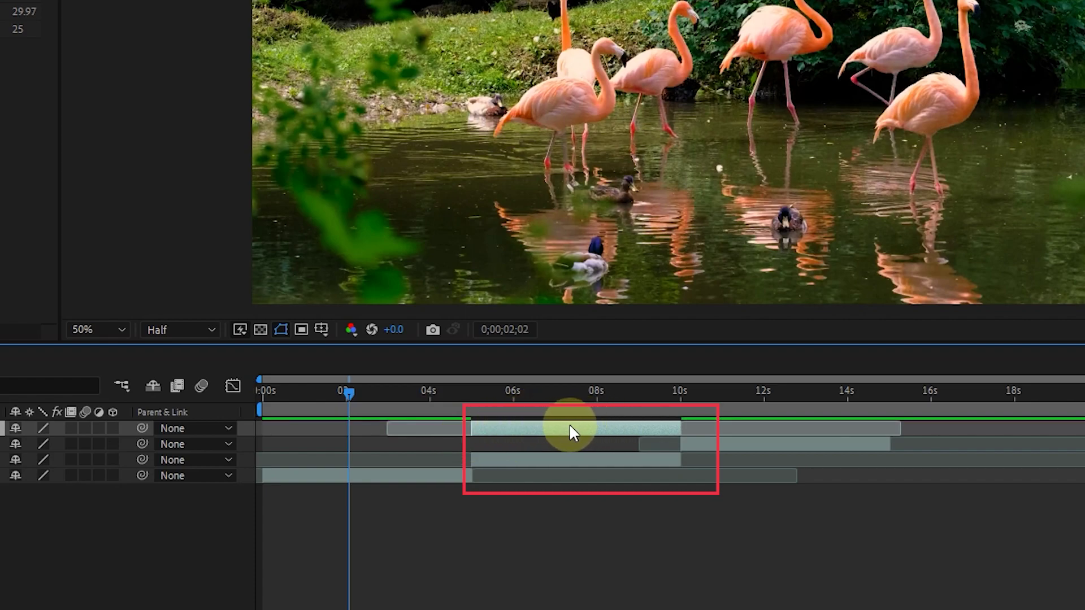
left_click_drag(521, 402, 570, 408)
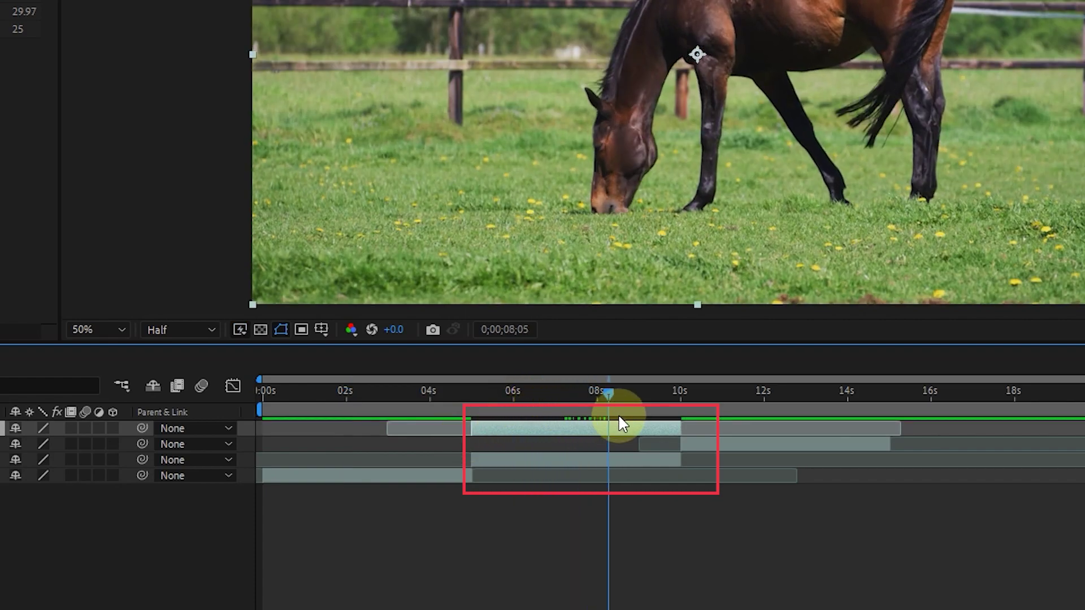
mouse_move(619, 422)
left_mouse_down()
mouse_move(514, 430)
mouse_move(944, 433)
mouse_move(928, 421)
left_mouse_up()
left_click_drag(860, 392, 902, 398)
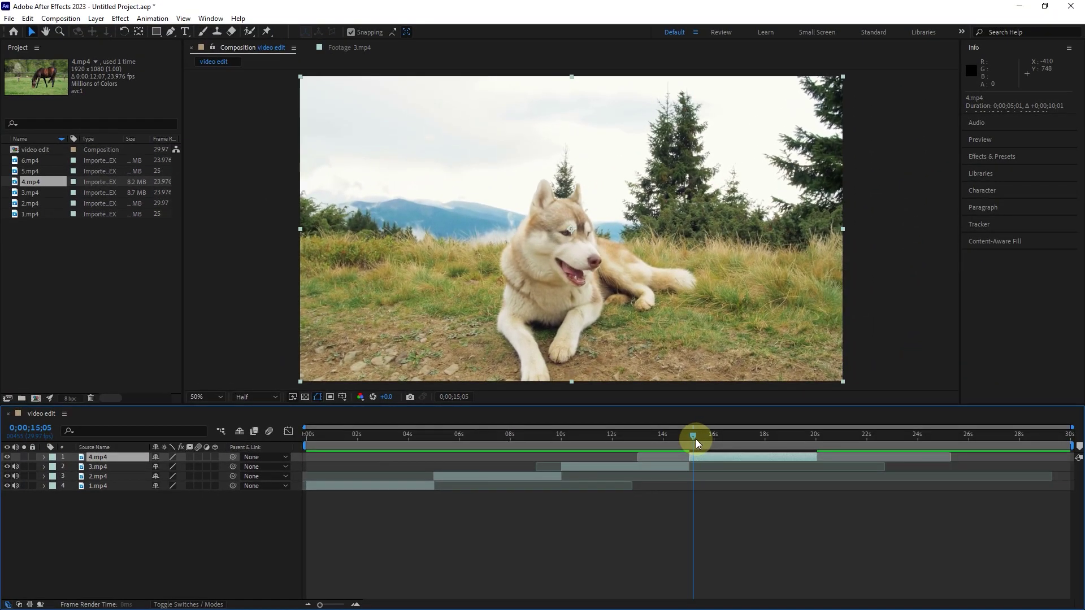
mouse_move(696, 439)
left_mouse_down()
mouse_move(716, 439)
mouse_move(672, 453)
mouse_move(710, 452)
left_mouse_up()
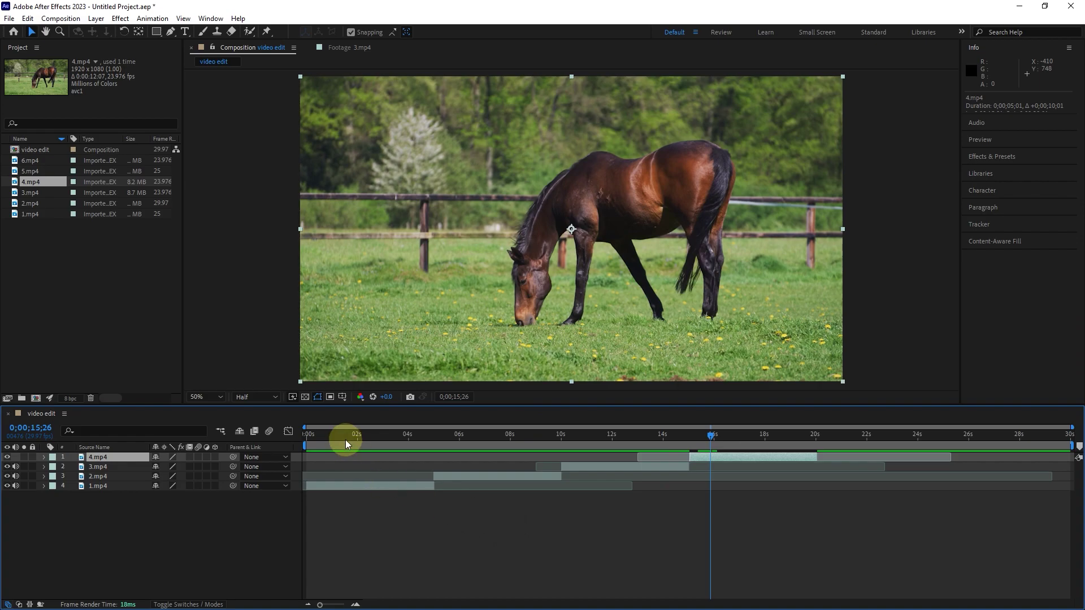
- Add the penguin clip 5.mp4, trim it to 5 seconds, and place it at 20 seconds
left_click_drag(341, 436, 300, 447)
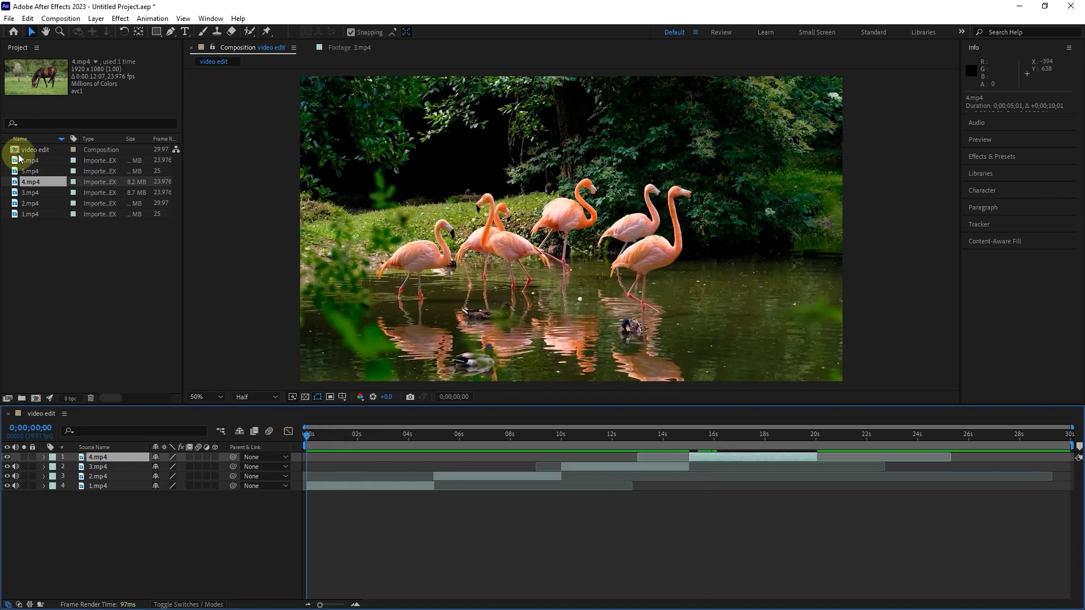
left_click_drag(32, 171, 106, 453)
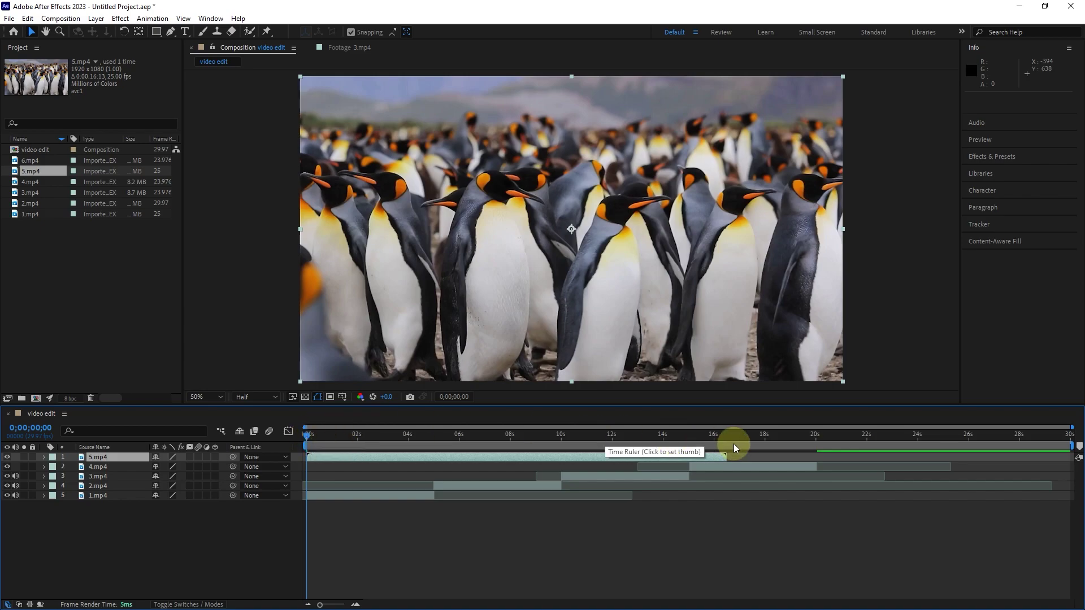
left_click(356, 442)
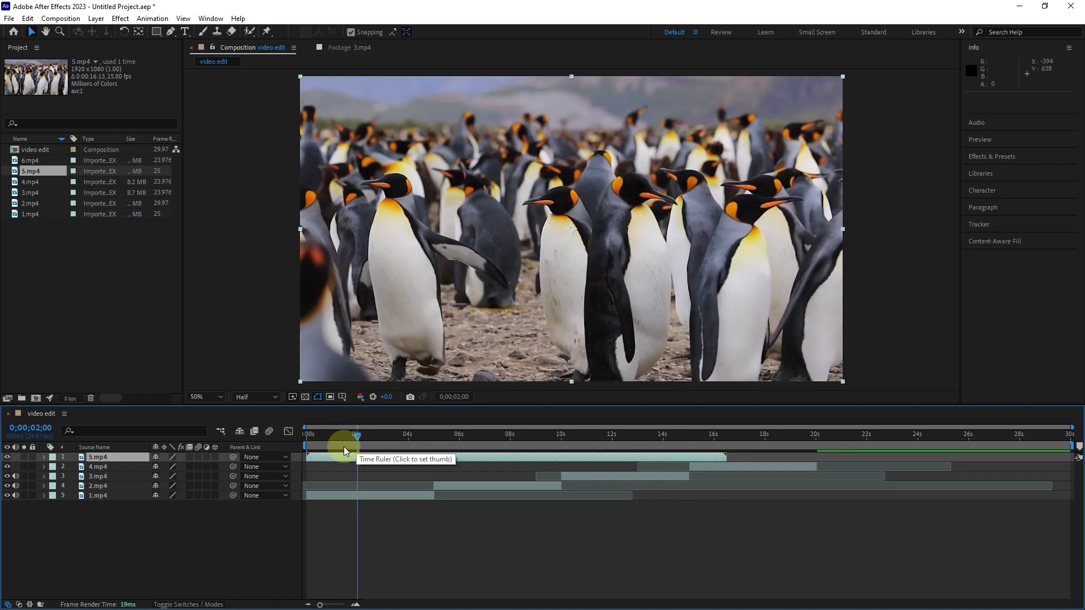
mouse_move(322, 458)
left_mouse_down()
mouse_move(434, 436)
mouse_move(321, 459)
left_mouse_up()
key("ctrl+z")
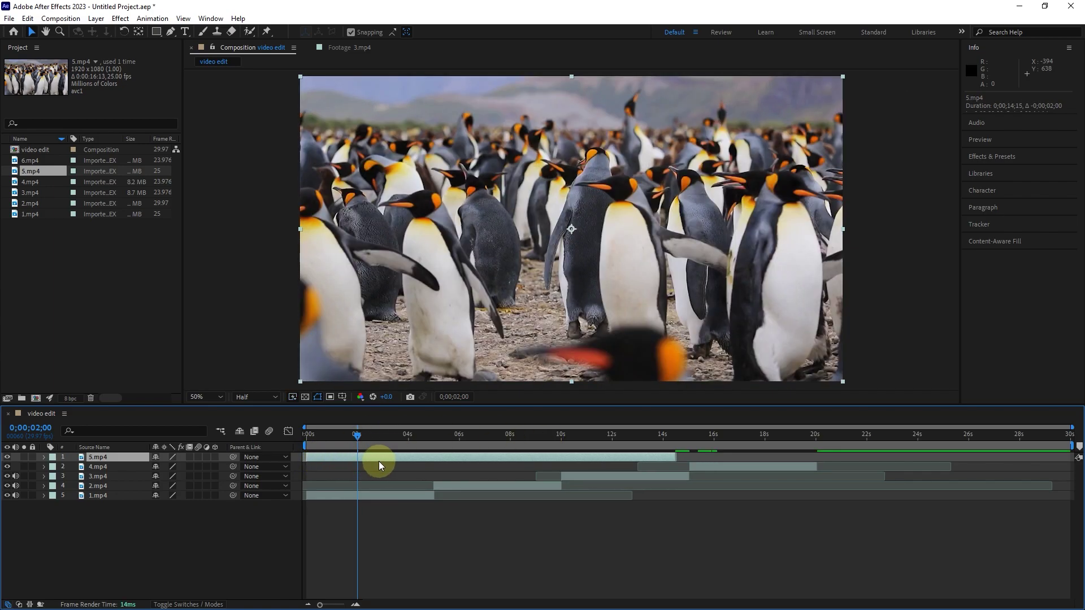
left_click_drag(672, 458, 434, 459)
left_click_drag(320, 458, 843, 457)
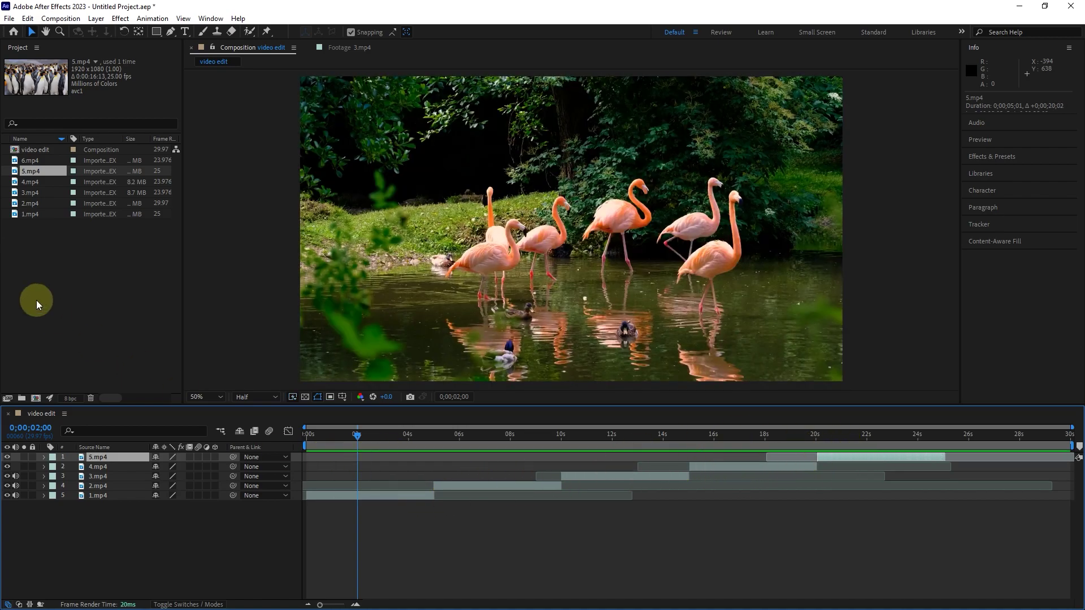
- Add the wolf clip 6.mp4, trim its out-point at 5 seconds, and place it at 25–30 seconds
left_click(29, 162)
left_click_drag(30, 162, 104, 456)
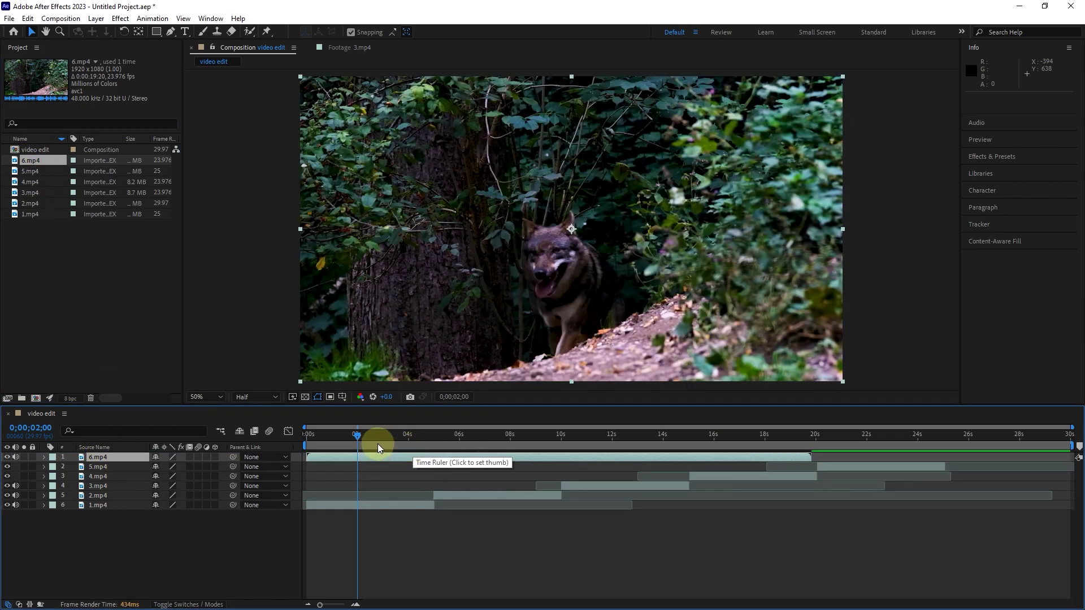
left_click_drag(357, 433, 442, 476)
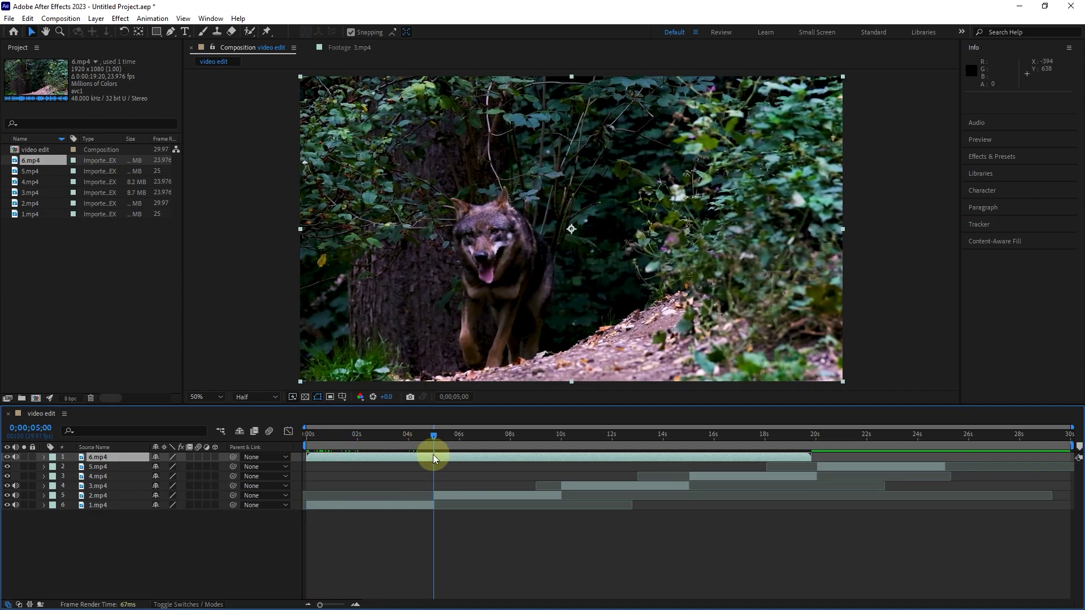
key("alt+bracketright")
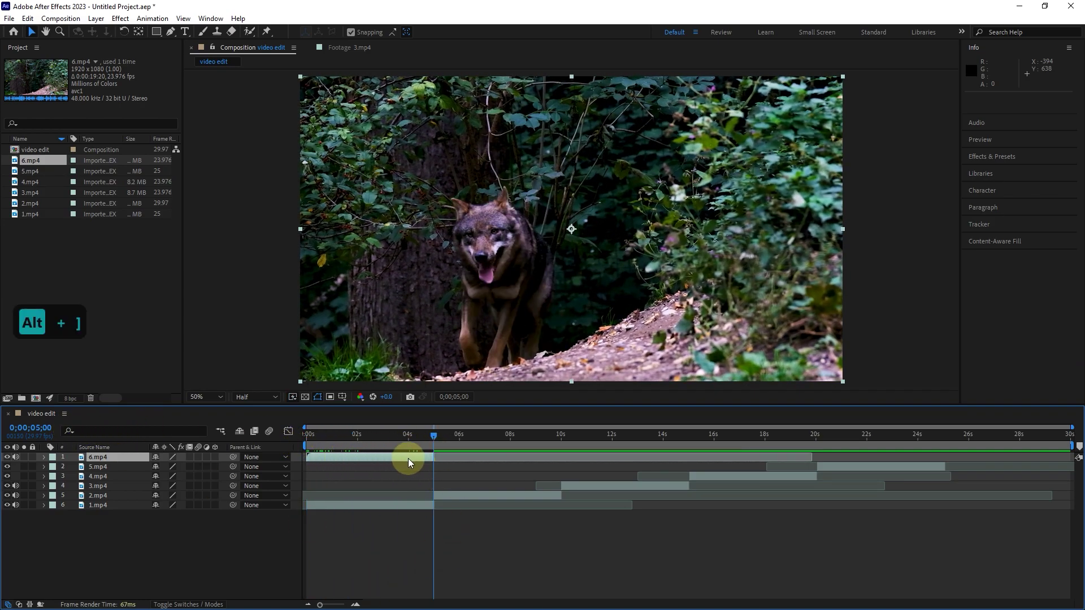
left_click_drag(354, 459, 253, 456)
key("space")
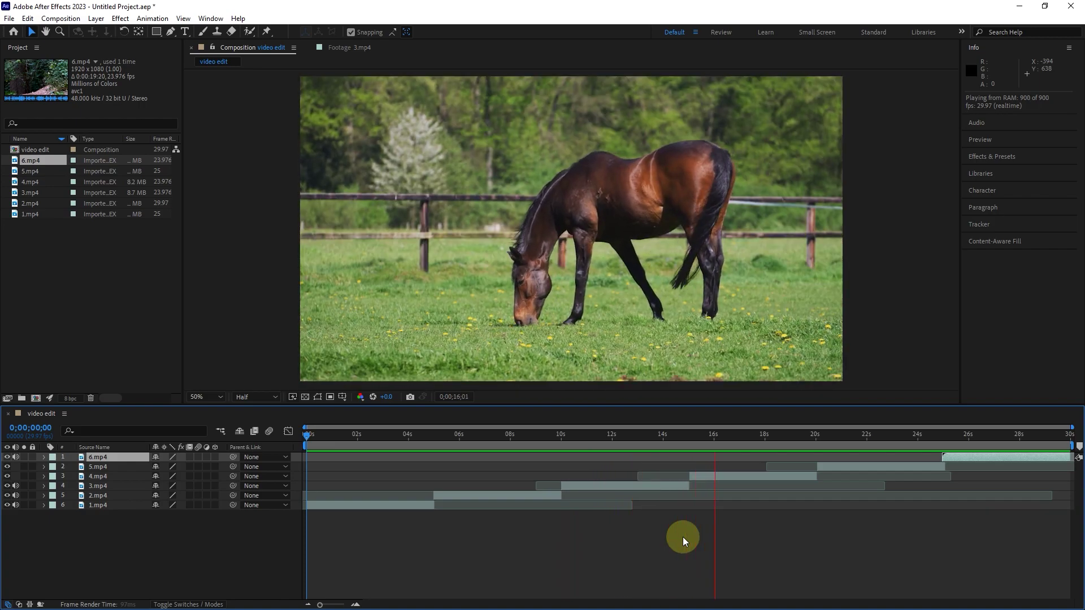
left_click(773, 434)
left_click_drag(761, 443, 298, 464)
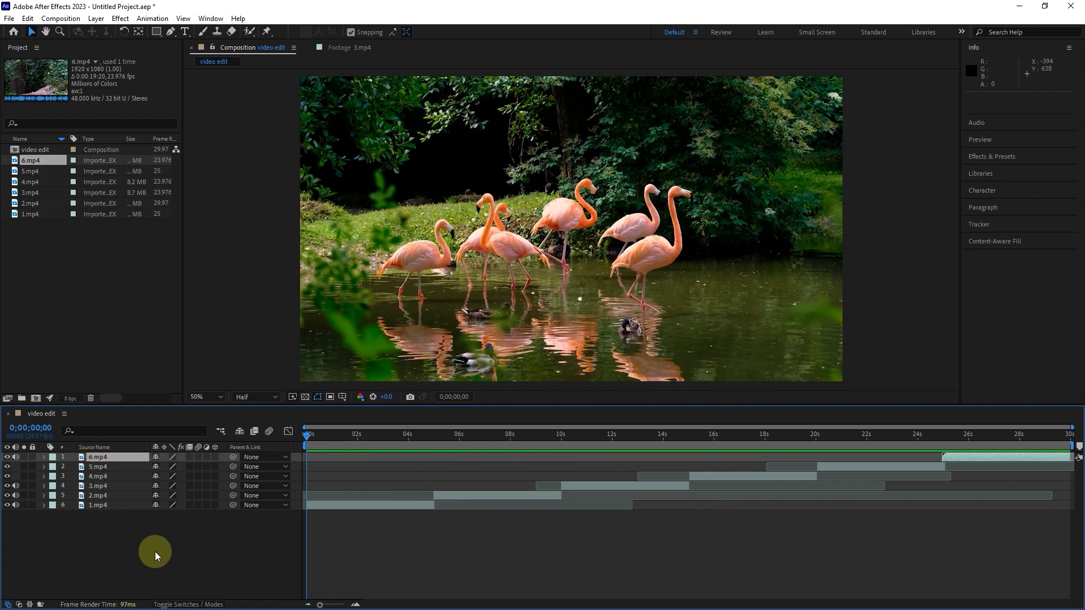